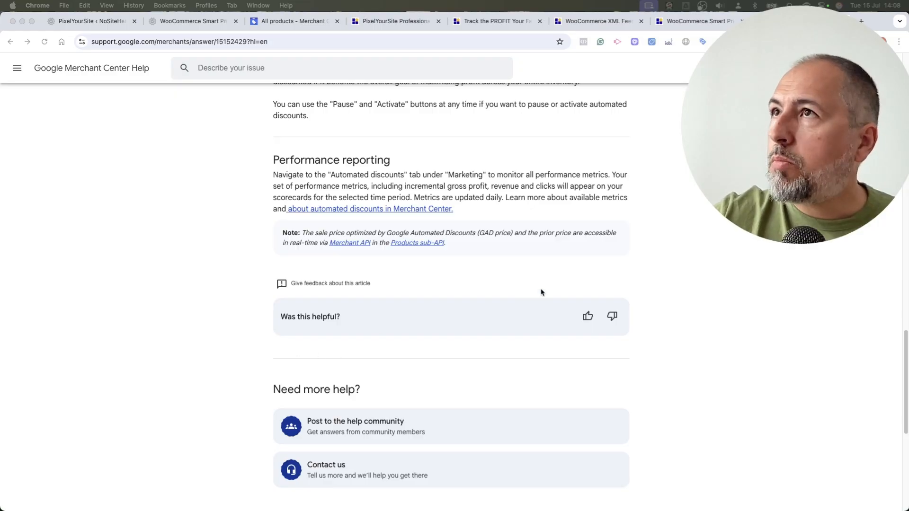
Step: Review the Google Merchant Center help article on setting up automated discounts, from performance reporting back to its beginning
scroll(561, 278, up, 20)
scroll(509, 301, down, 20)
scroll(507, 300, up, 15)
scroll(473, 265, down, 1)
scroll(487, 291, up, 15)
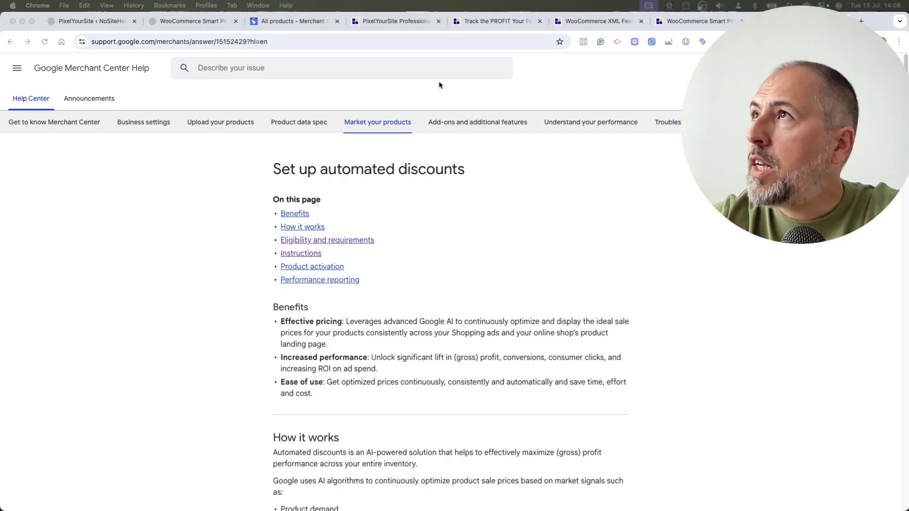
Step: Review the product pages for PixelYourSite Professional, WooCommerce Cost of Goods, Product Catalog Feed for WooCommerce and WooCommerce Smart Prices
click(418, 23)
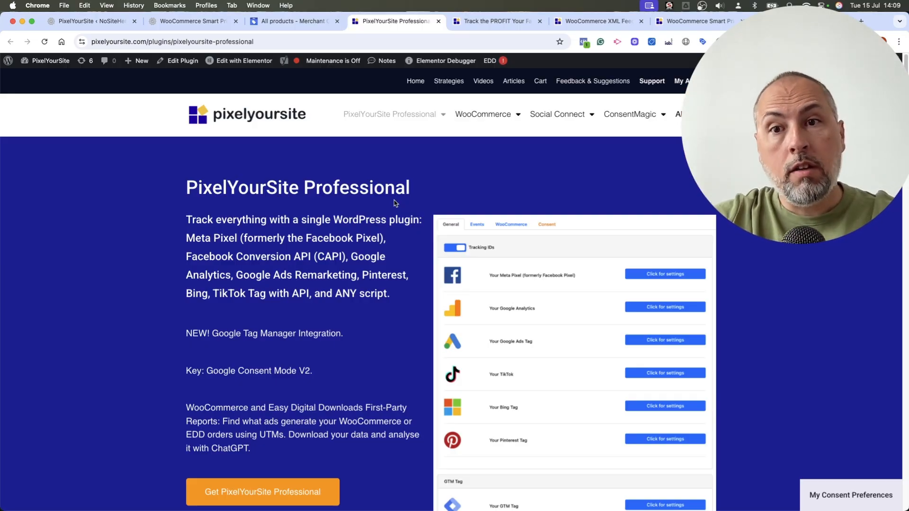
click(498, 21)
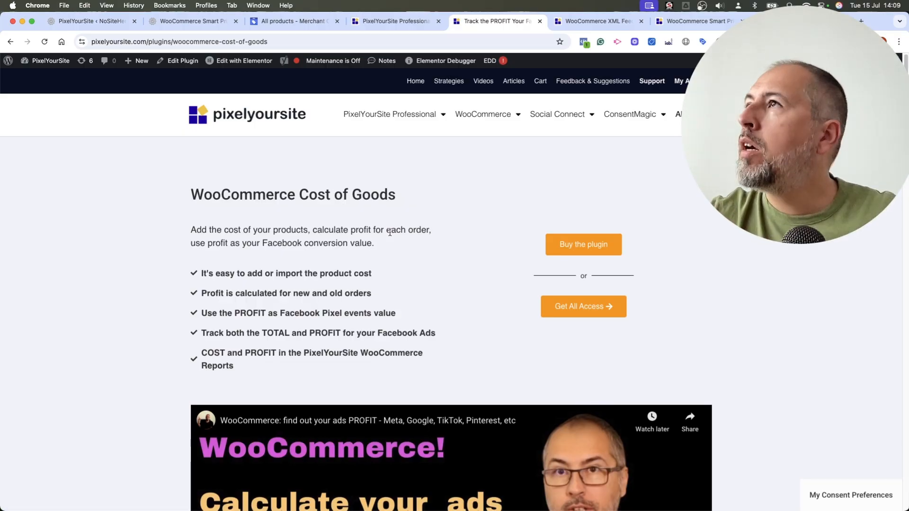
click(598, 21)
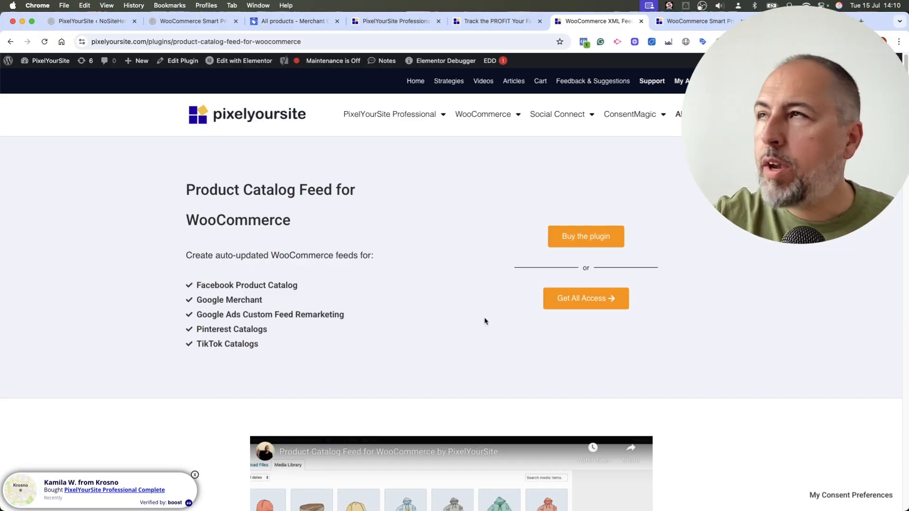
click(697, 22)
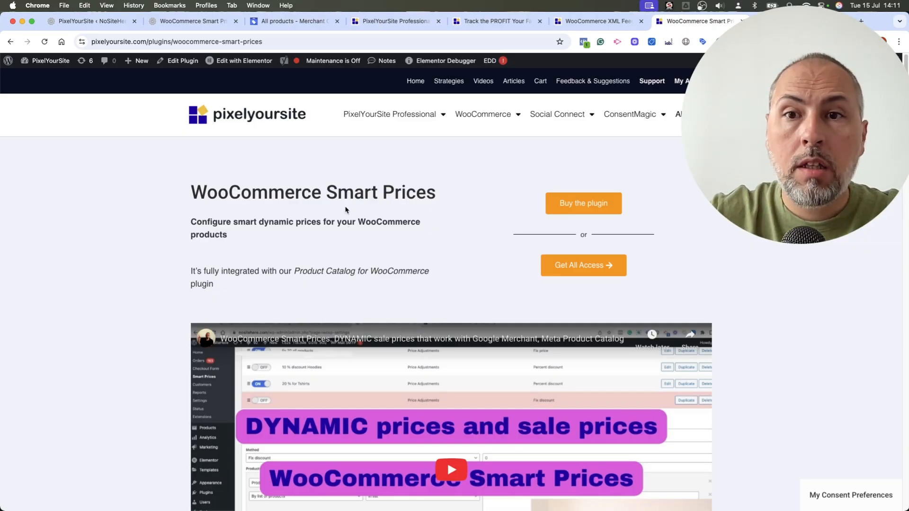
Step: In the PixelYourSite WooCommerce settings, expand the Track Purchases event and go to its Conversion with Card Data (CwCD) options
click(87, 21)
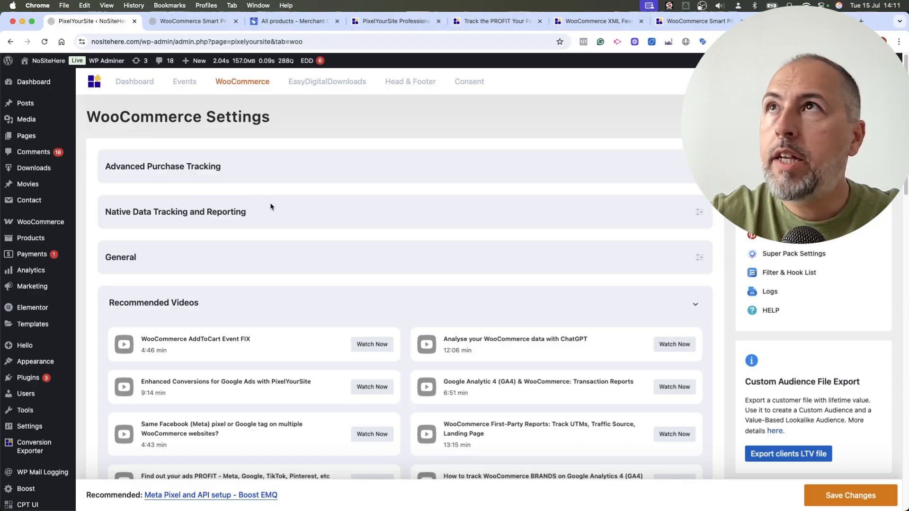
click(277, 22)
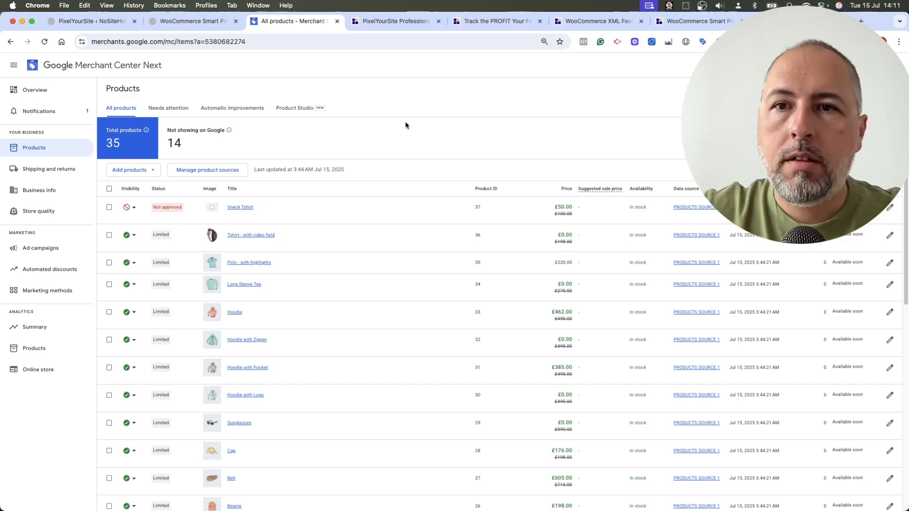
click(83, 24)
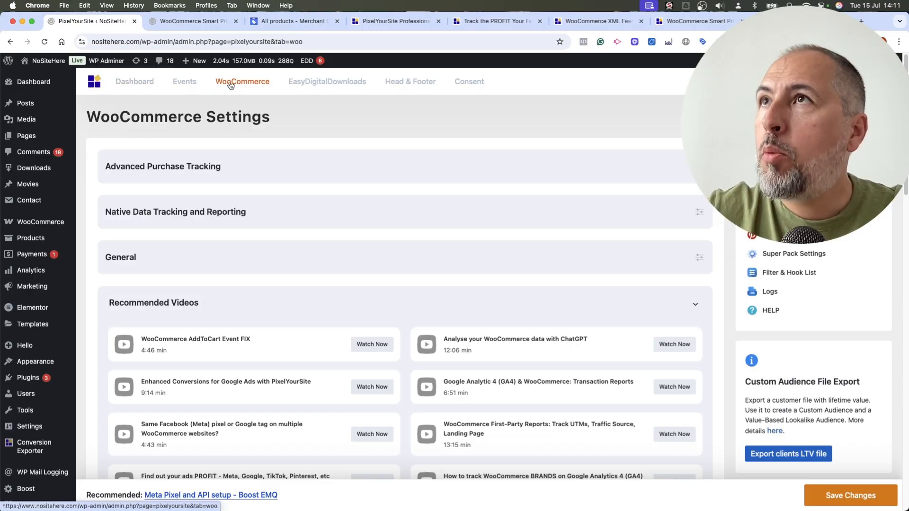
scroll(416, 260, down, 15)
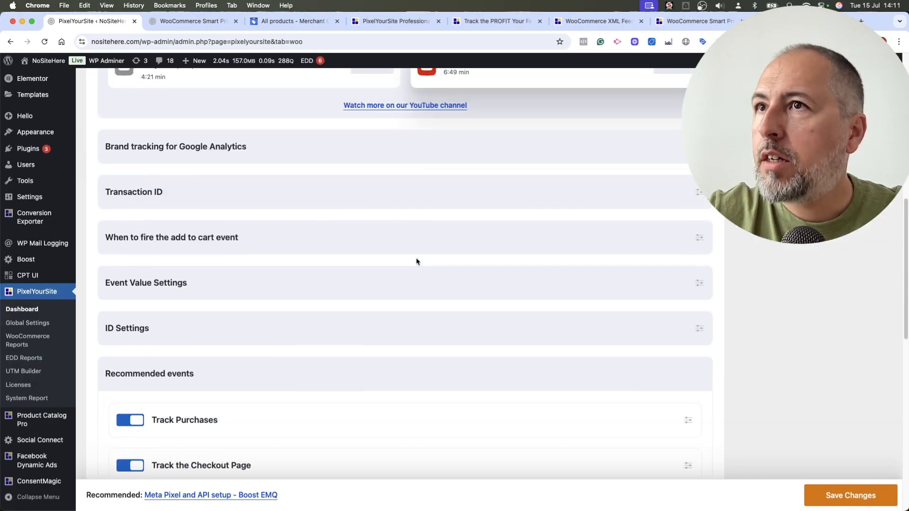
click(688, 244)
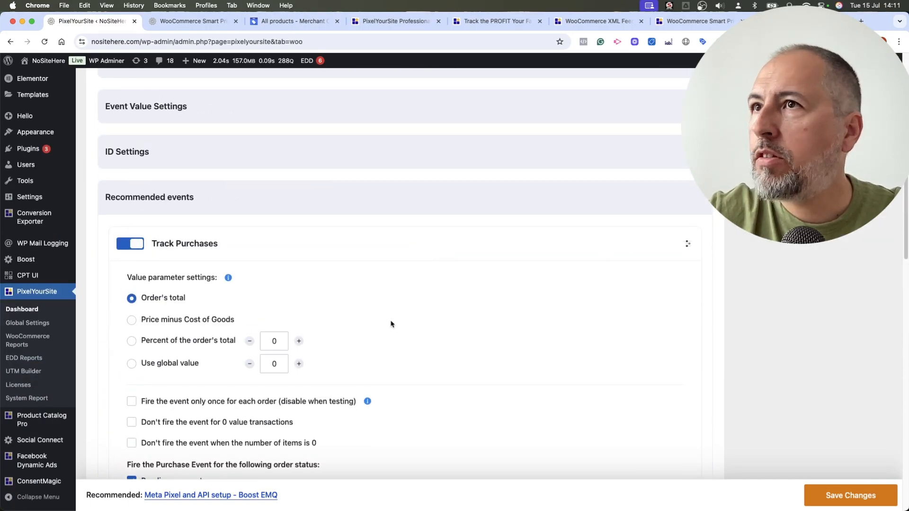
scroll(391, 322, down, 4)
scroll(389, 321, down, 9)
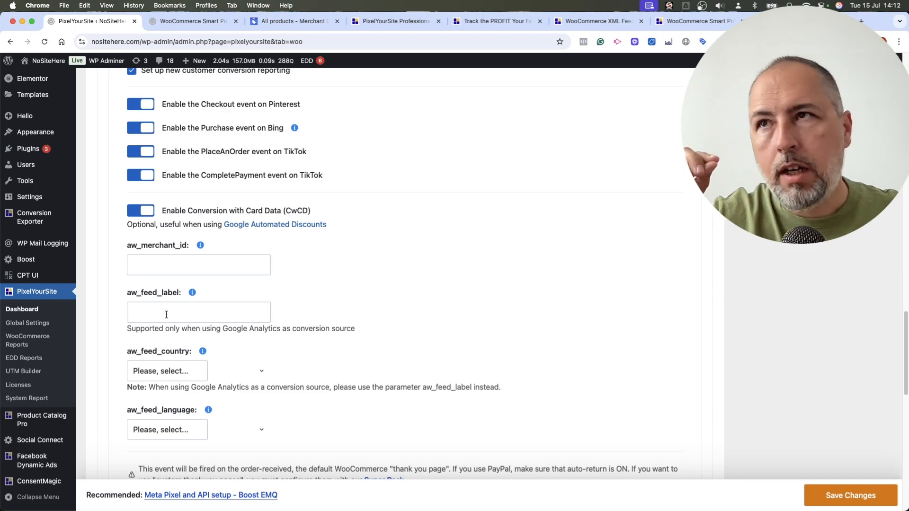
Step: Look at the choices offered for aw_feed_country and aw_feed_language
click(145, 370)
click(145, 370)
click(183, 429)
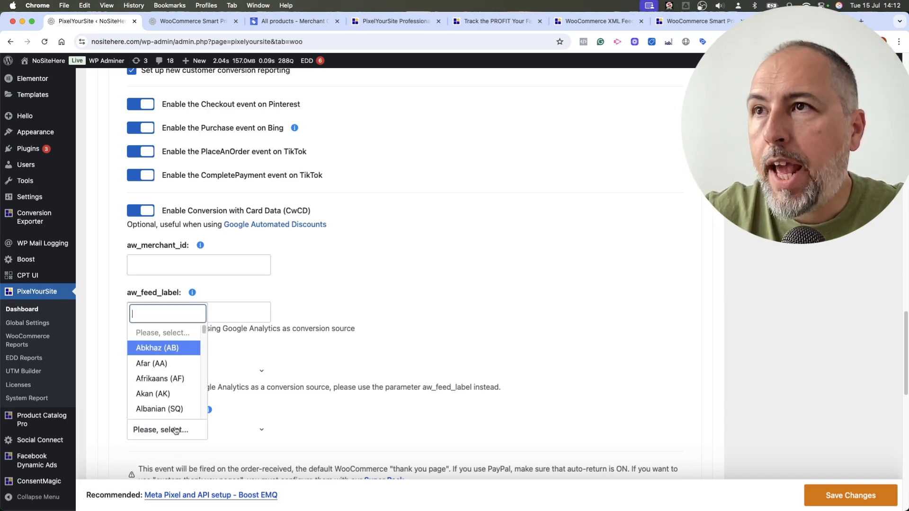
click(262, 396)
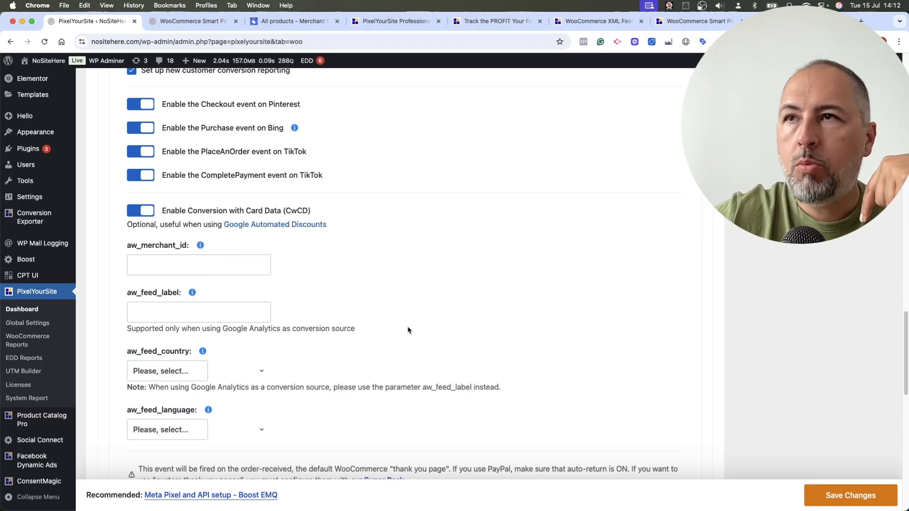
Step: Copy the merchant account ID from Google Merchant Center and paste it into PixelYourSite's aw_merchant_id field
click(291, 21)
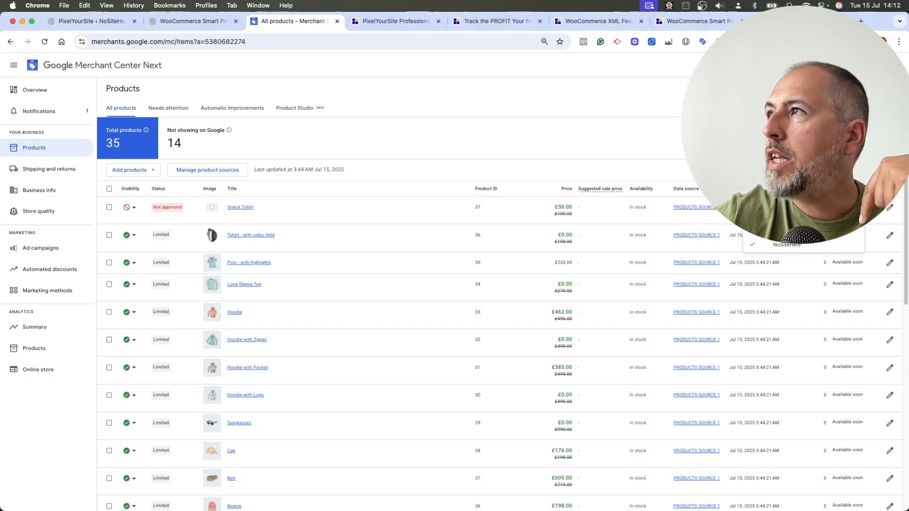
right_click(608, 114)
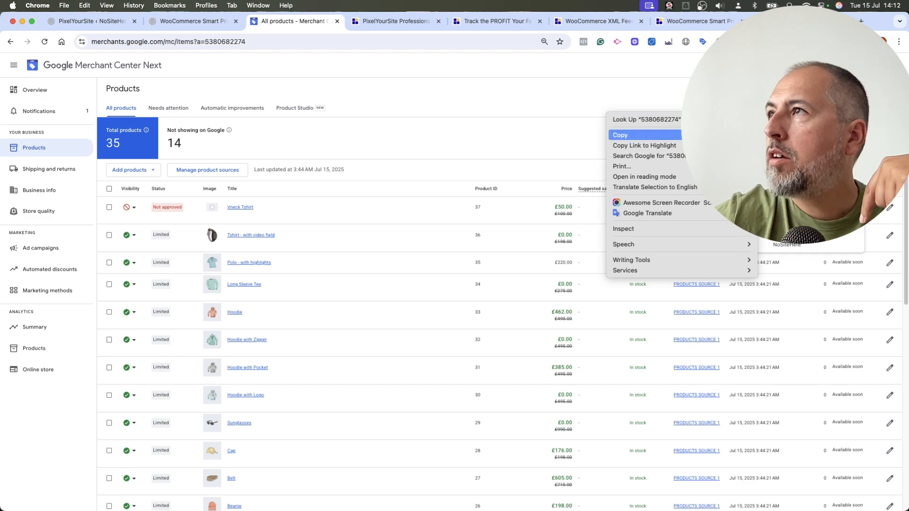
click(629, 135)
click(90, 21)
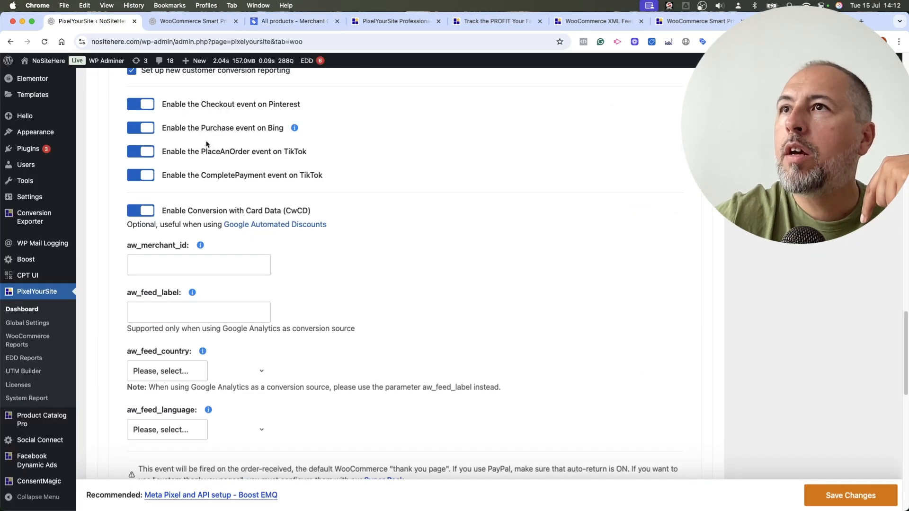
click(182, 263)
right_click(183, 262)
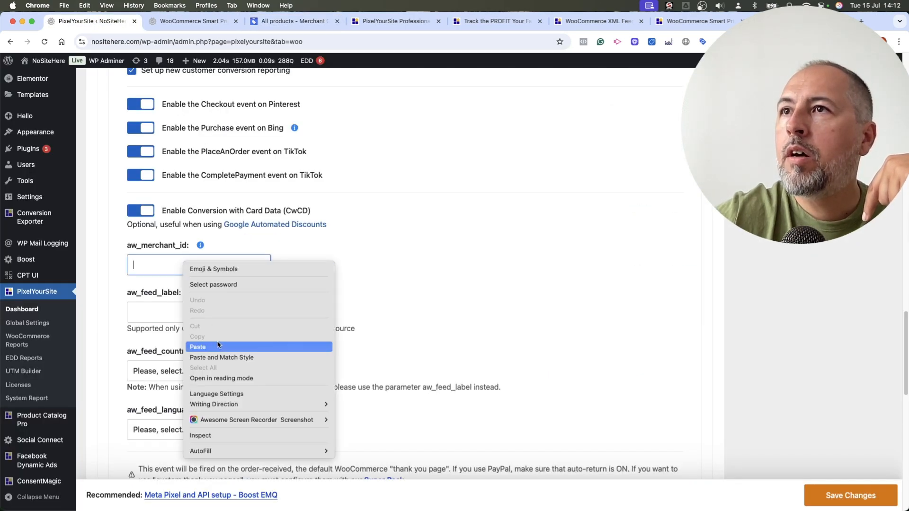
click(233, 346)
Step: In Google Merchant Center, open the data source setup of PRODUCTS SOURCE 1 to check its country and language
click(194, 21)
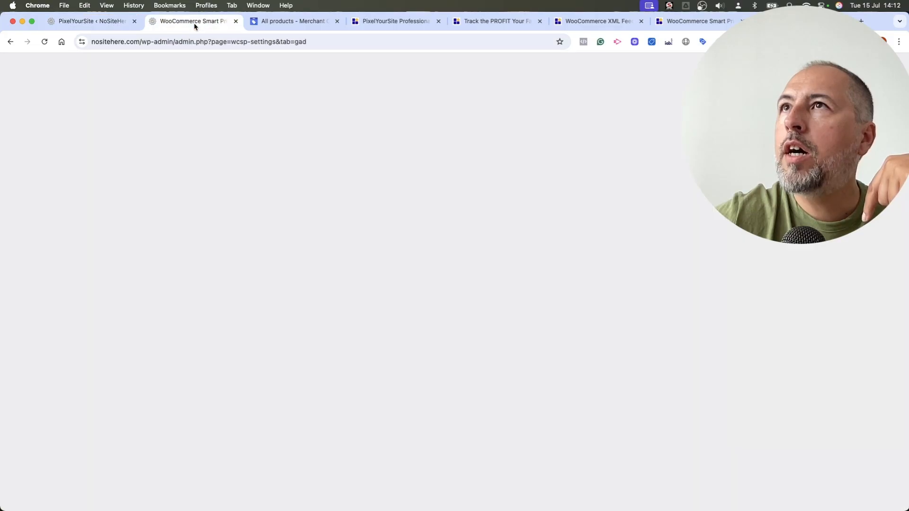
click(292, 21)
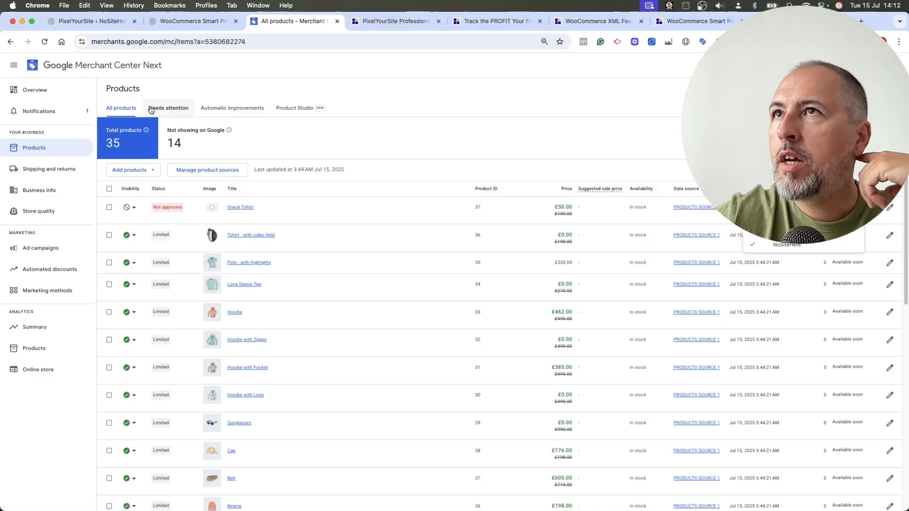
click(185, 171)
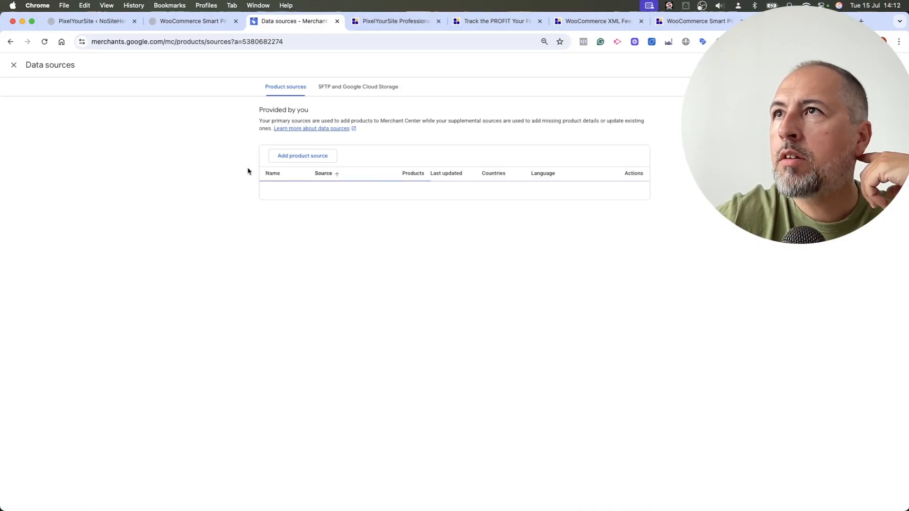
click(279, 192)
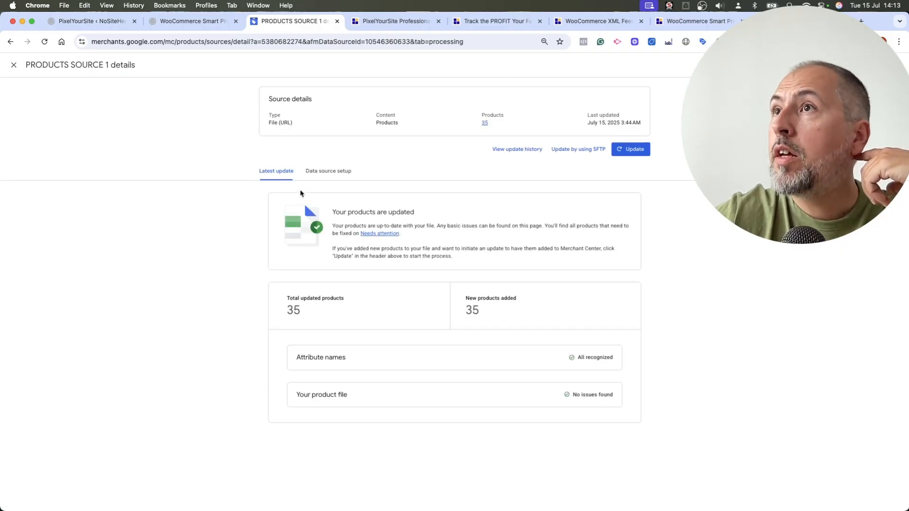
click(327, 174)
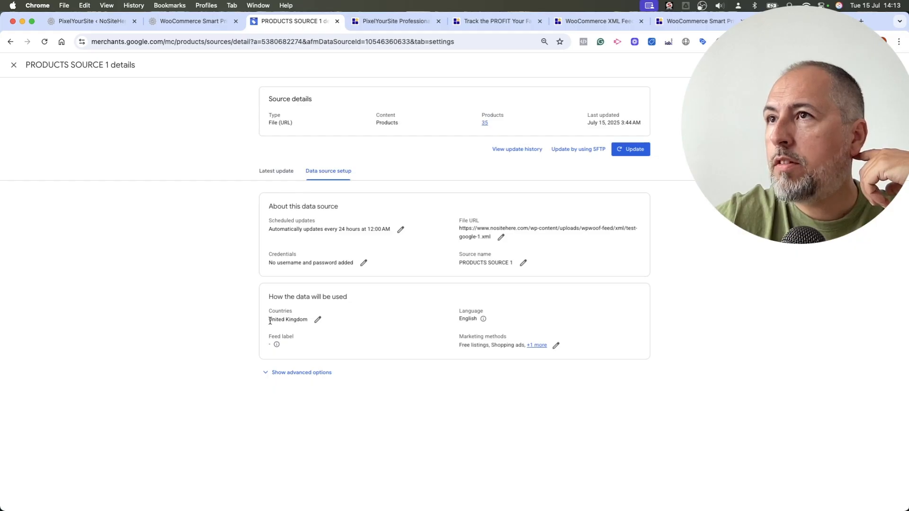
Step: Back in the PixelYourSite purchase event settings, set aw_feed_country to United Kingdom (GB)
click(99, 21)
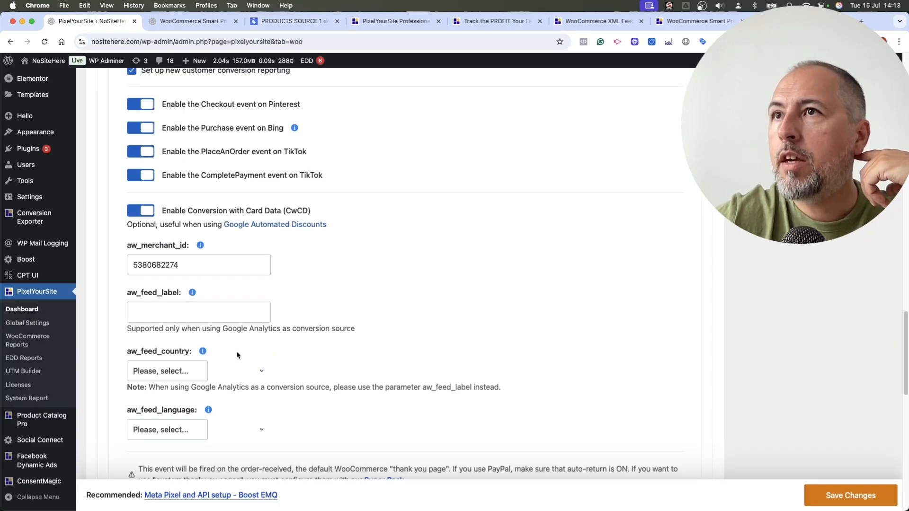
click(179, 368)
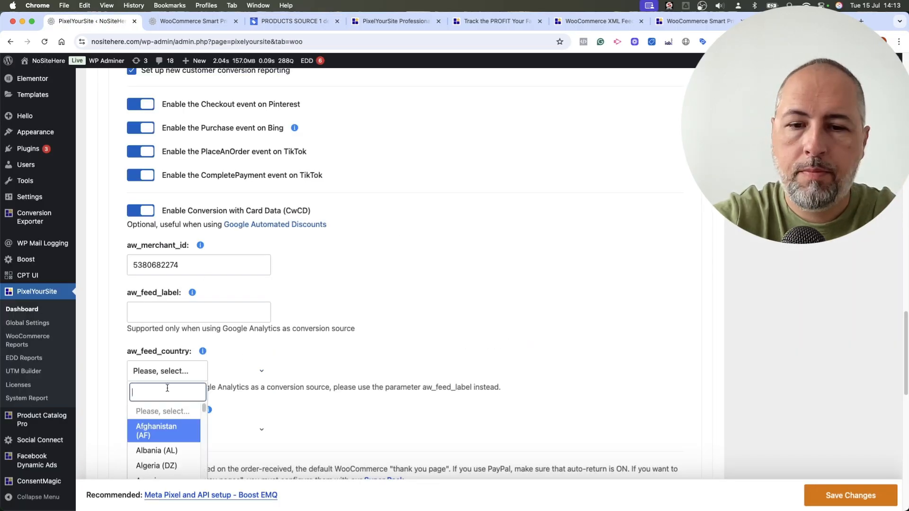
text(uk)
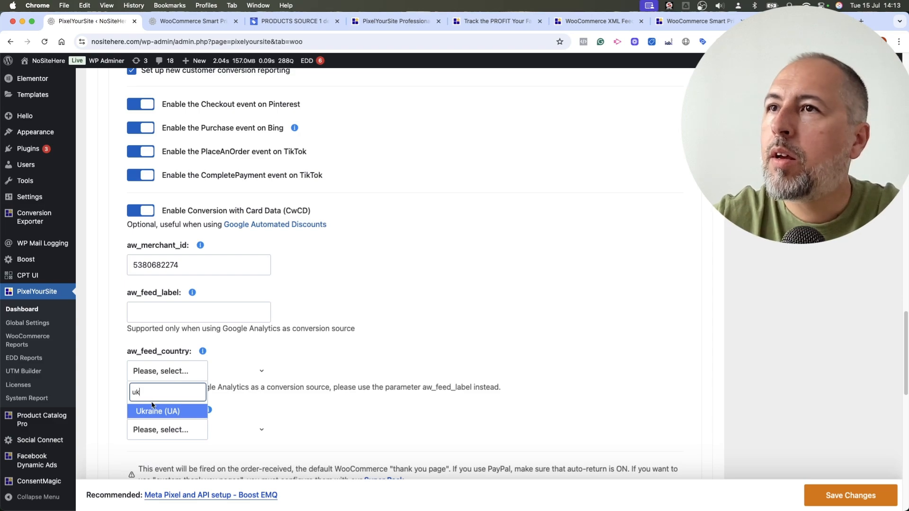
key(BackSpace)
text(ni)
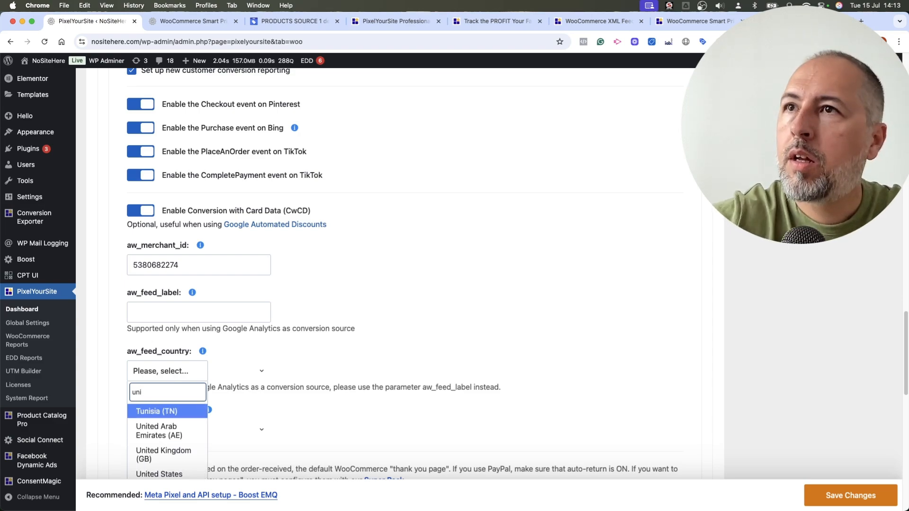
text(te)
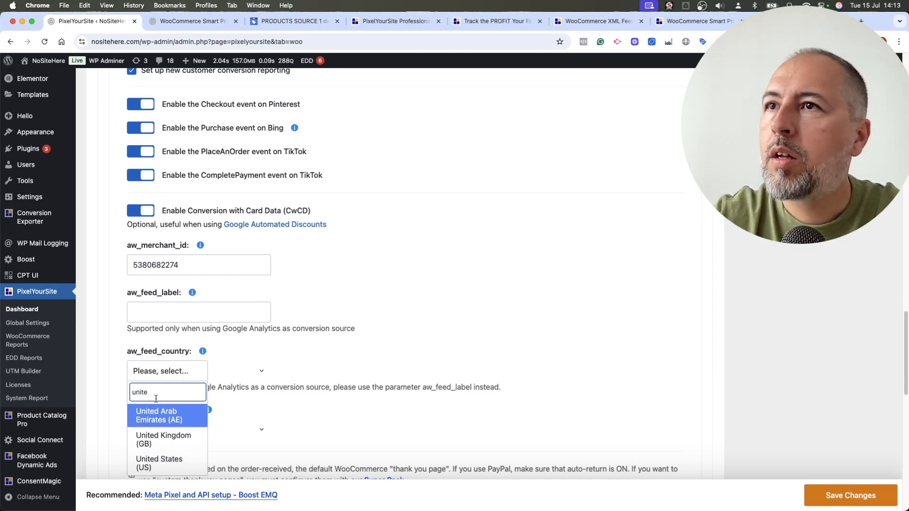
click(165, 440)
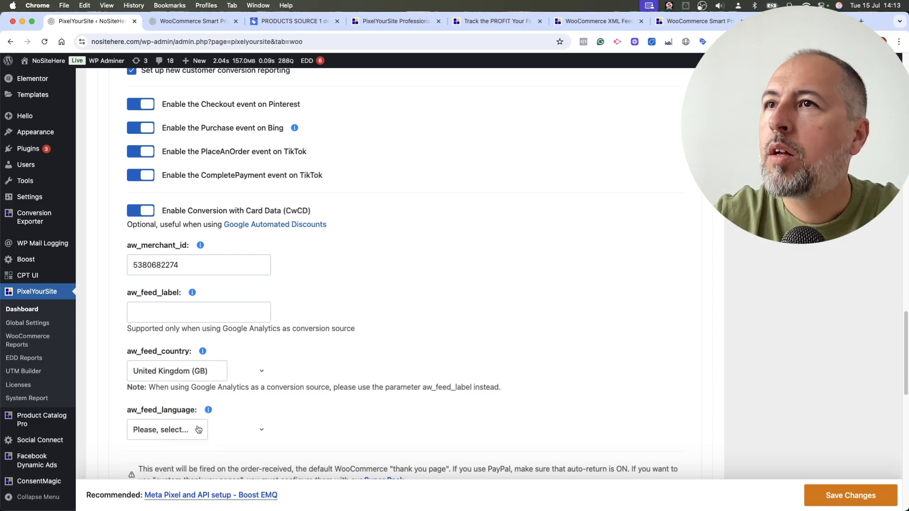
Step: Check the source language in Merchant Center, set aw_feed_language to English (EN) in PixelYourSite, and save the changes
click(293, 22)
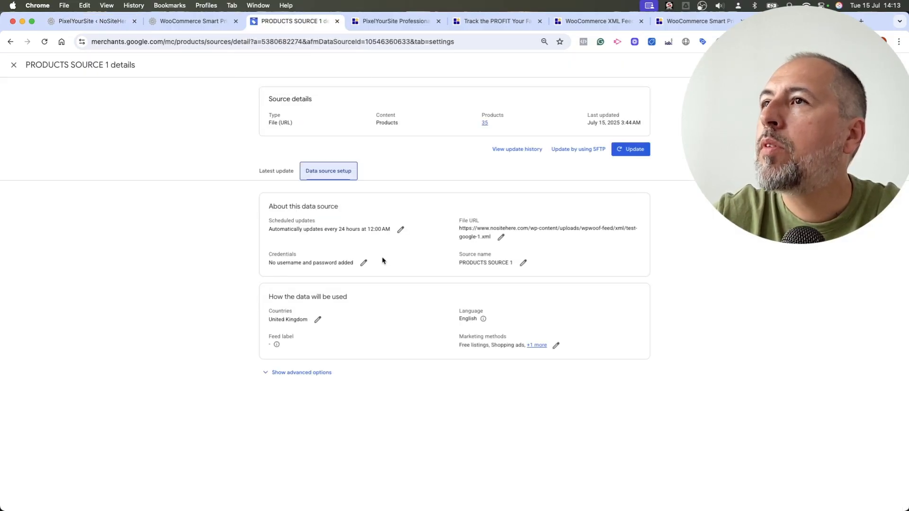
click(98, 21)
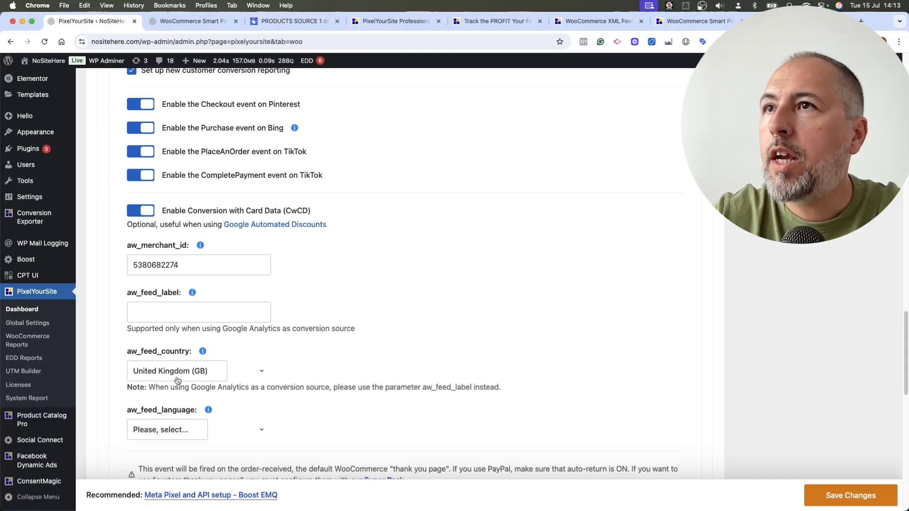
click(158, 430)
text(eng)
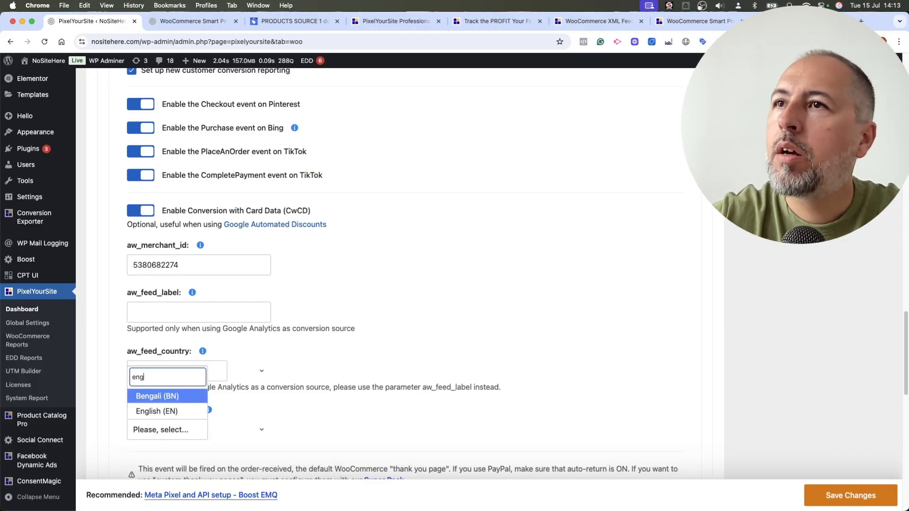
click(168, 411)
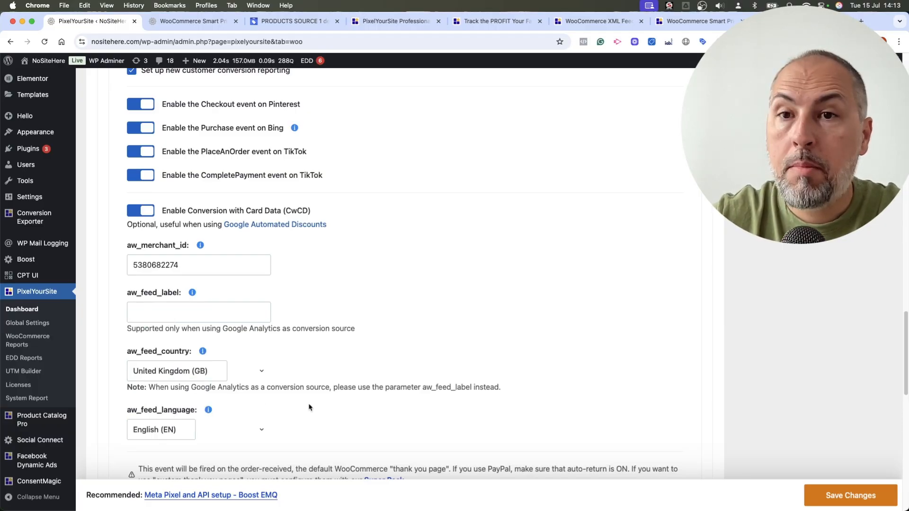
click(808, 499)
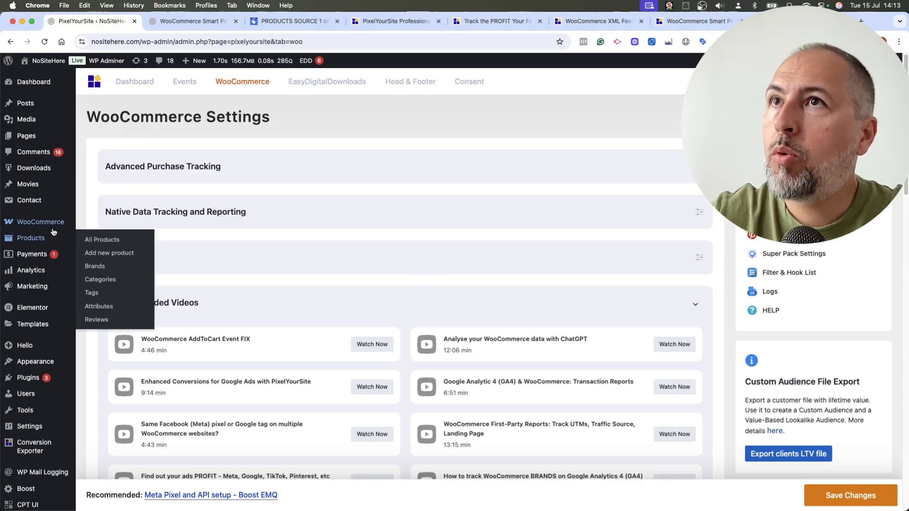
Step: Open the Cost of Goods by PixelYourSite section of the WooCommerce settings
mouse_move(43, 224)
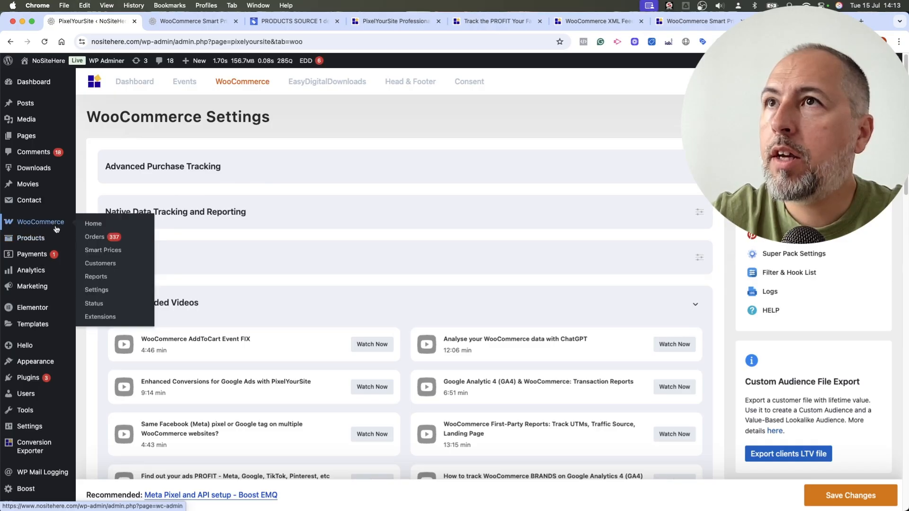
click(97, 290)
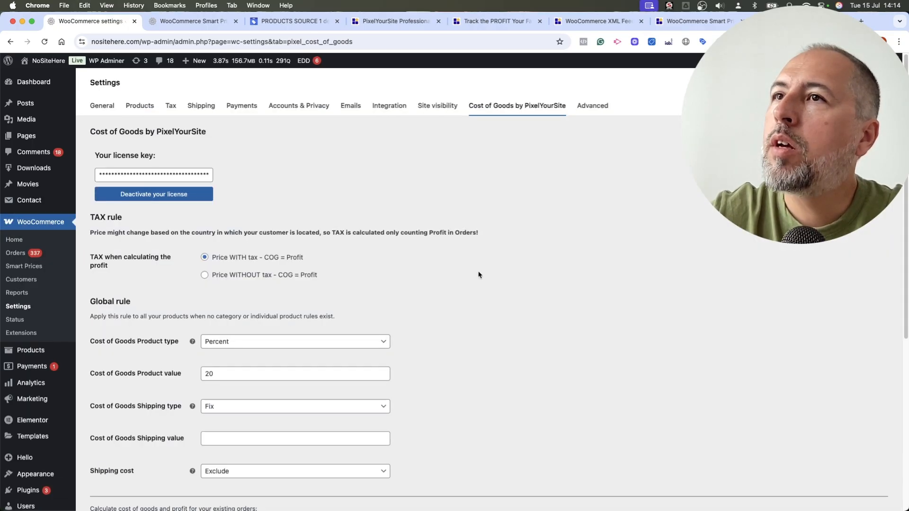
Step: Review the Cost of Goods tax rule, global rule and shipping options, plus the order calculation and CSV export and import tools
scroll(478, 275, down, 1)
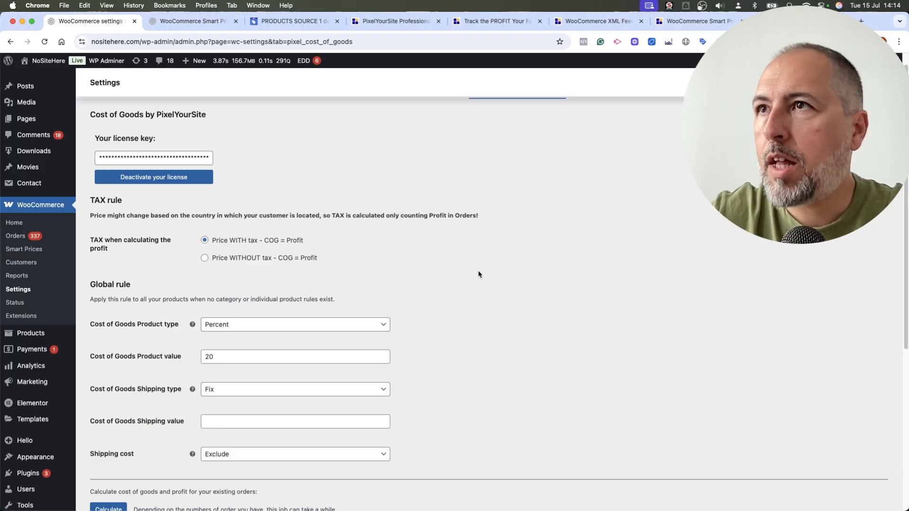
scroll(479, 274, down, 2)
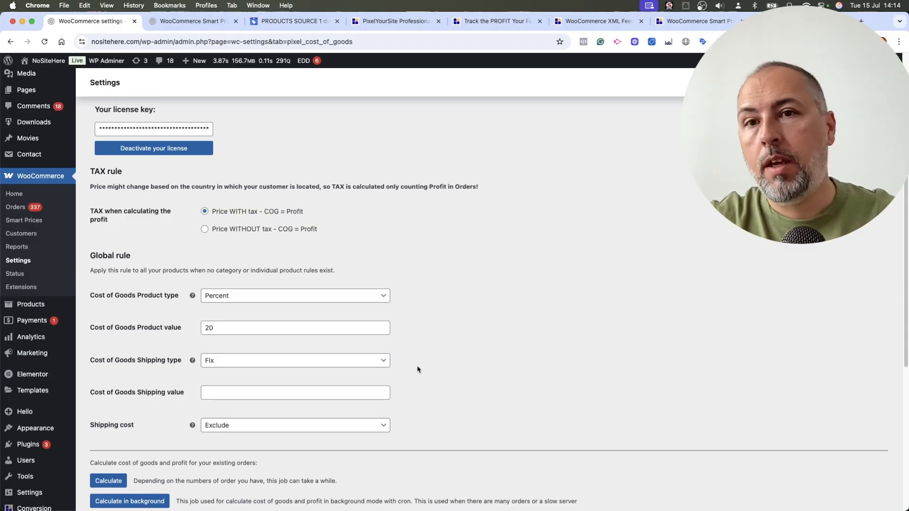
click(277, 365)
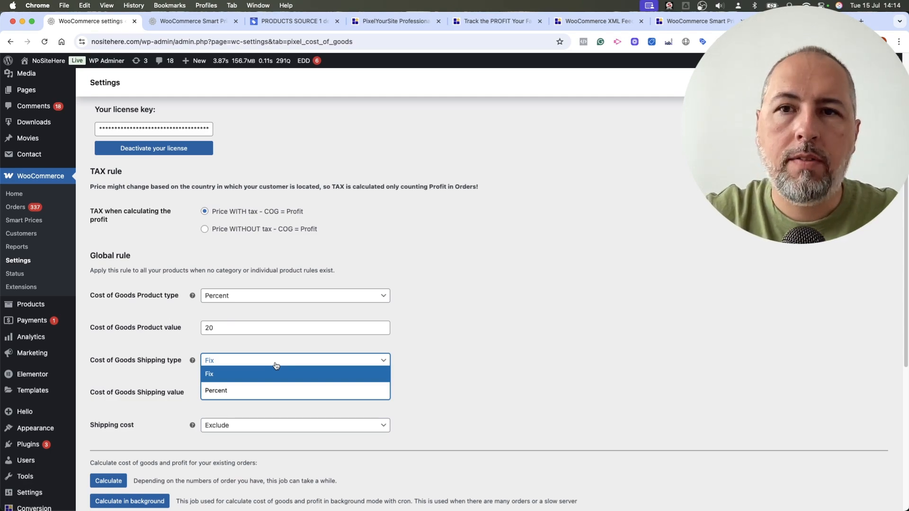
click(434, 381)
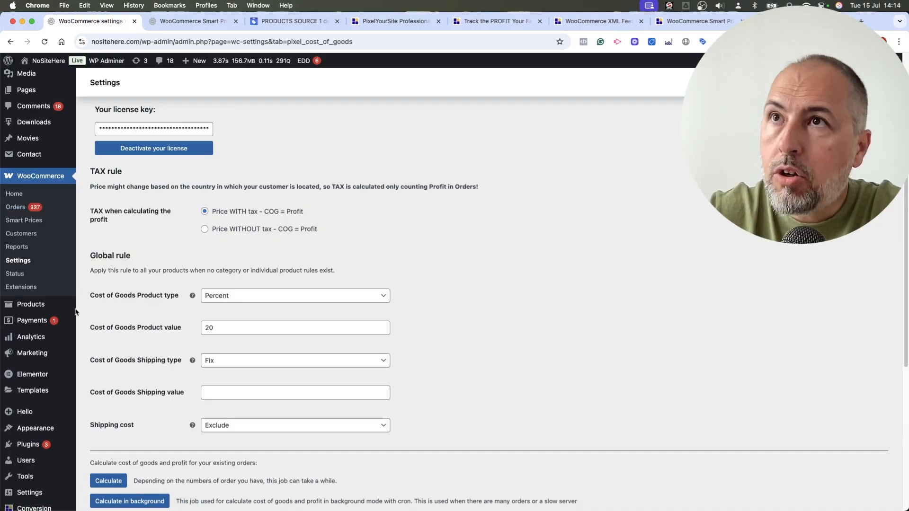
mouse_move(27, 312)
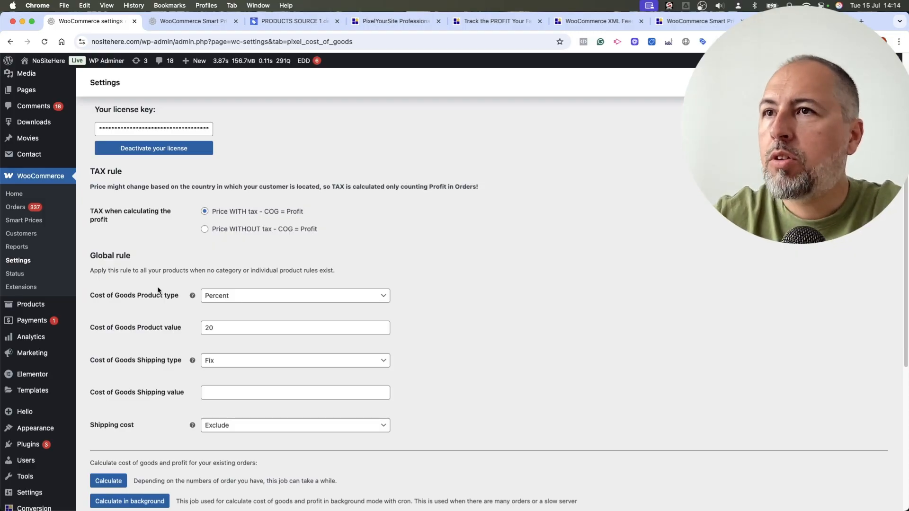
scroll(484, 329, down, 5)
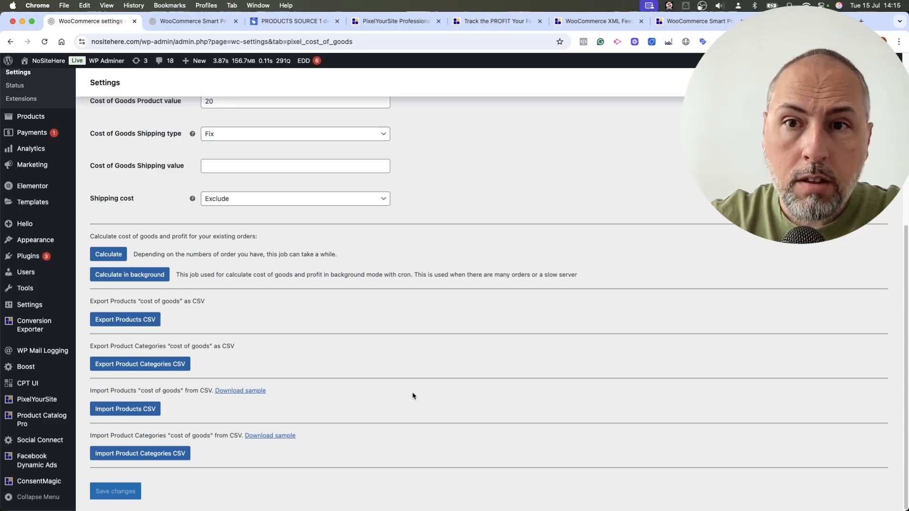
scroll(506, 209, up, 5)
scroll(406, 287, down, 3)
scroll(406, 287, down, 3)
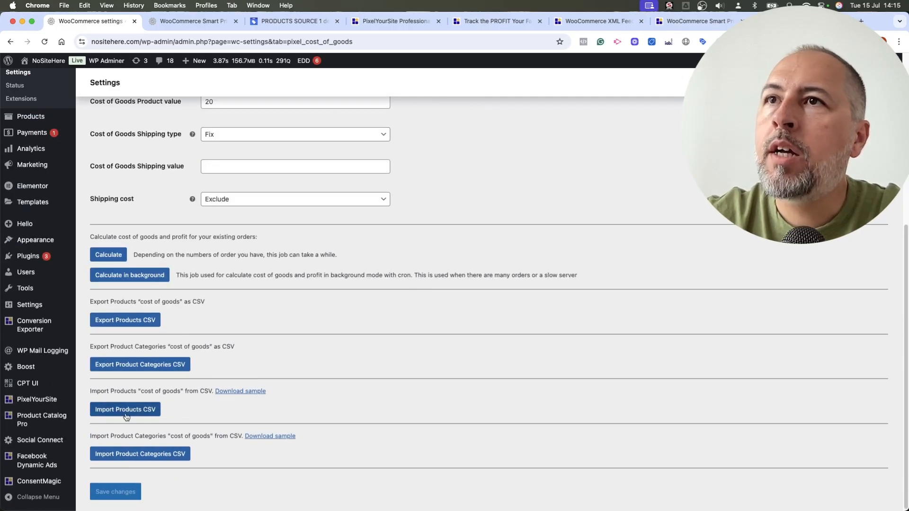
Step: Open the test google-1 feed for editing in Product Catalog Feed Pro and enable its [cost_of_goods_sold] field
click(45, 421)
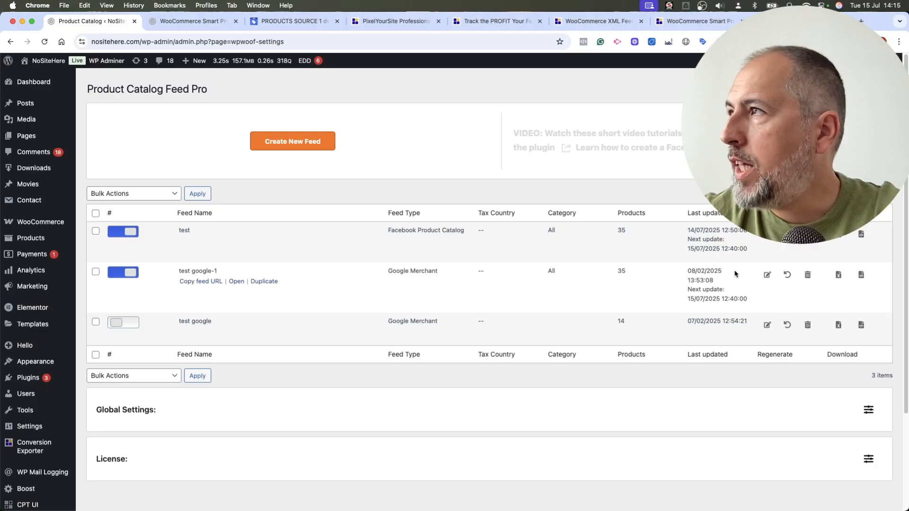
click(767, 275)
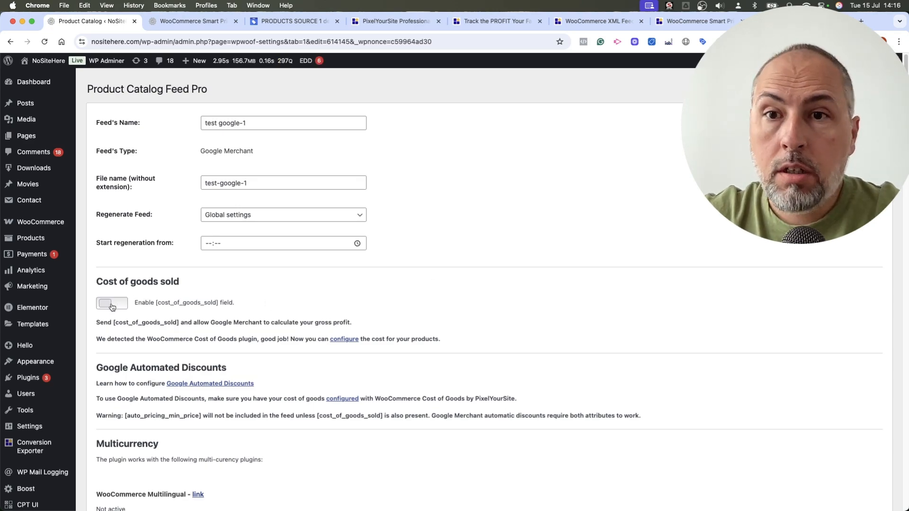
click(112, 305)
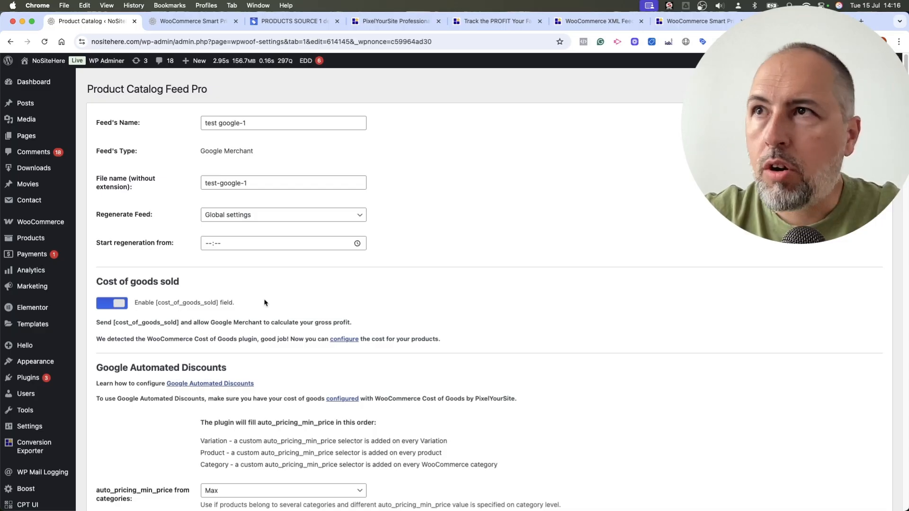
Step: Set the feed's global auto_pricing_min_price to 20 percent under Google Automated Discounts and update the feed
scroll(308, 302, down, 1)
scroll(312, 300, down, 5)
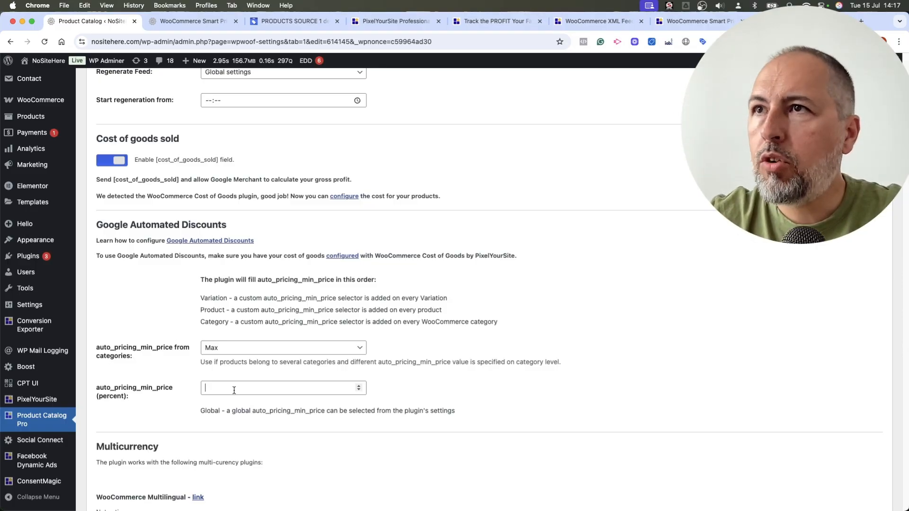
text(20)
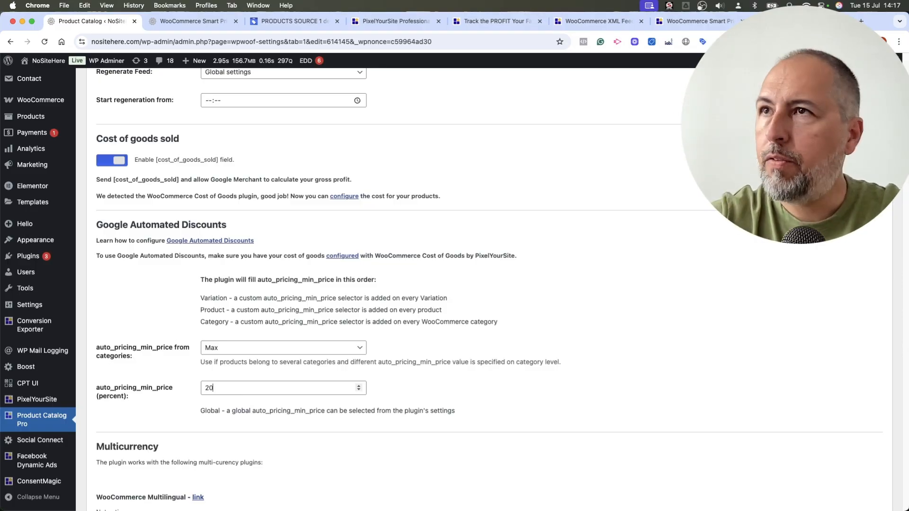
scroll(544, 371, down, 20)
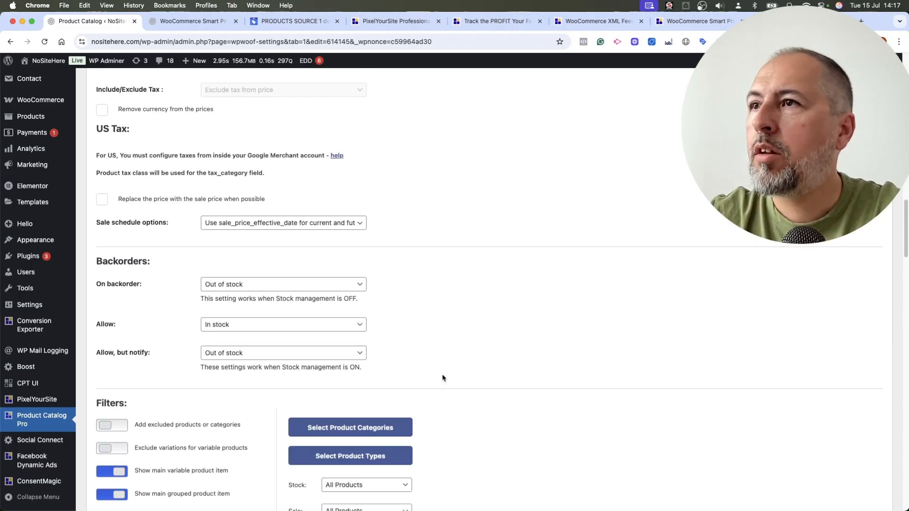
scroll(450, 373, down, 20)
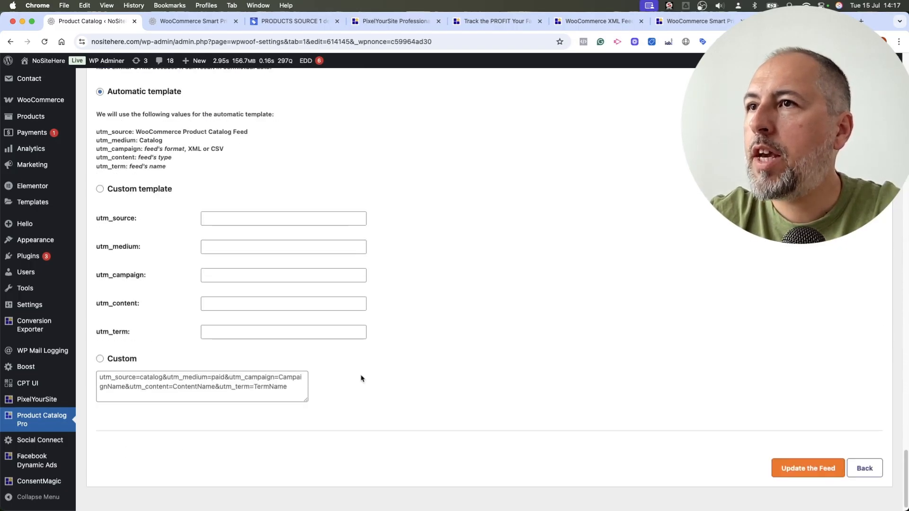
click(791, 458)
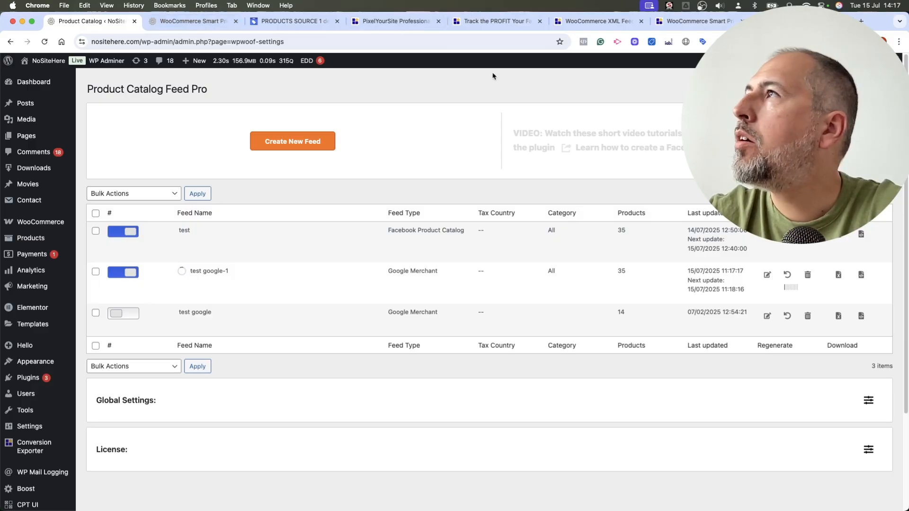
Step: Check the PRODUCTS SOURCE 1 setup in Merchant Center, and enable Google Automated Discounts (GAD) in the WooCommerce Smart Prices settings
click(286, 21)
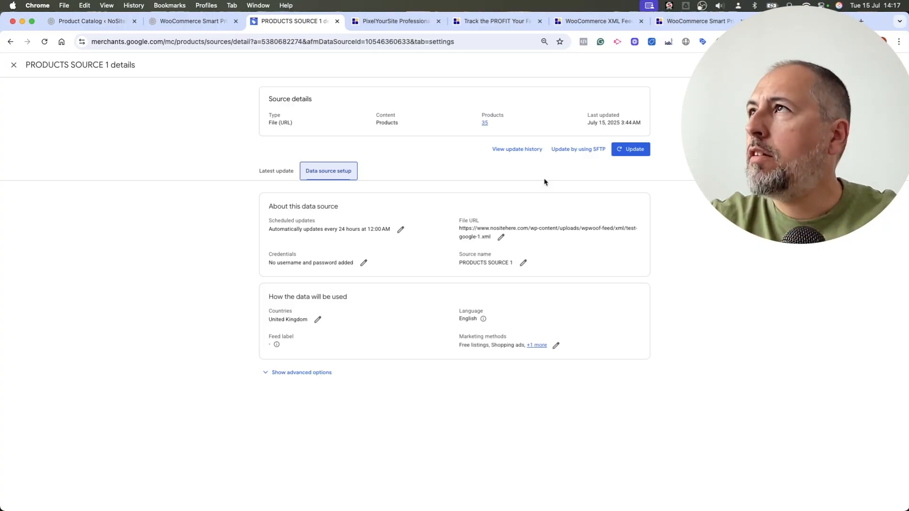
click(83, 21)
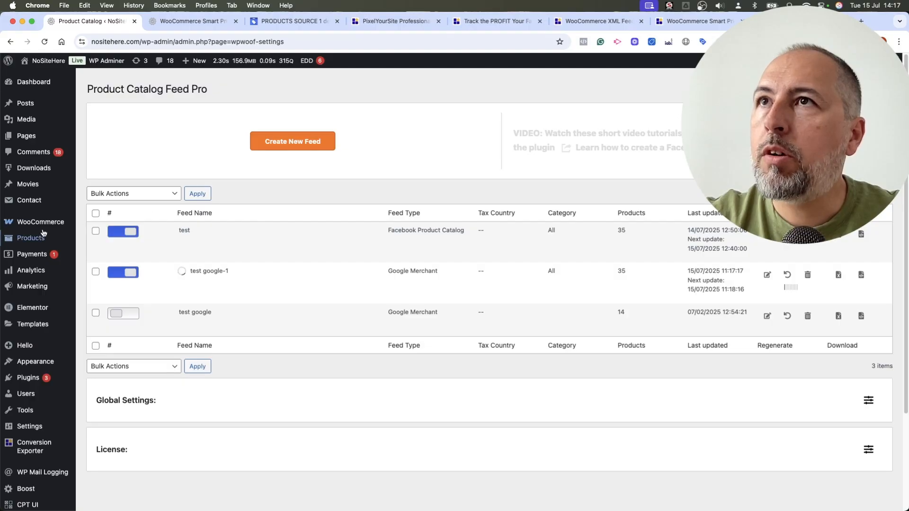
mouse_move(48, 227)
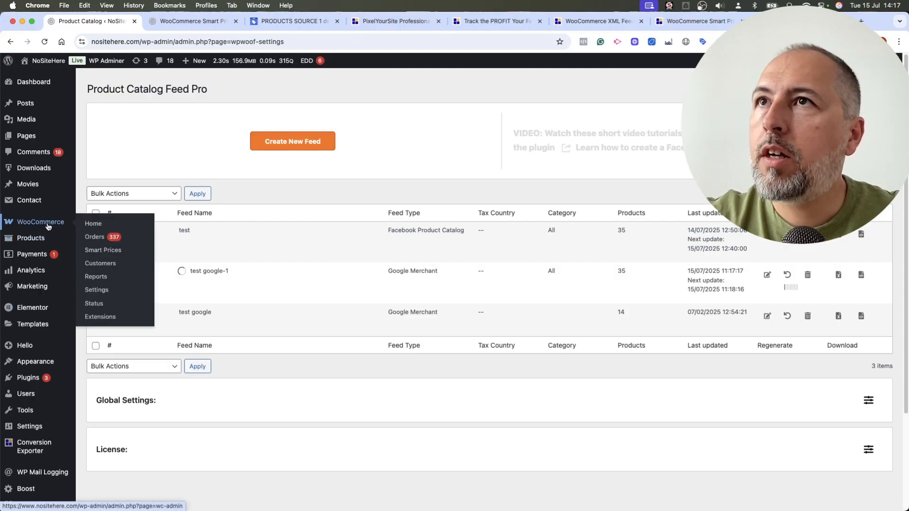
click(98, 253)
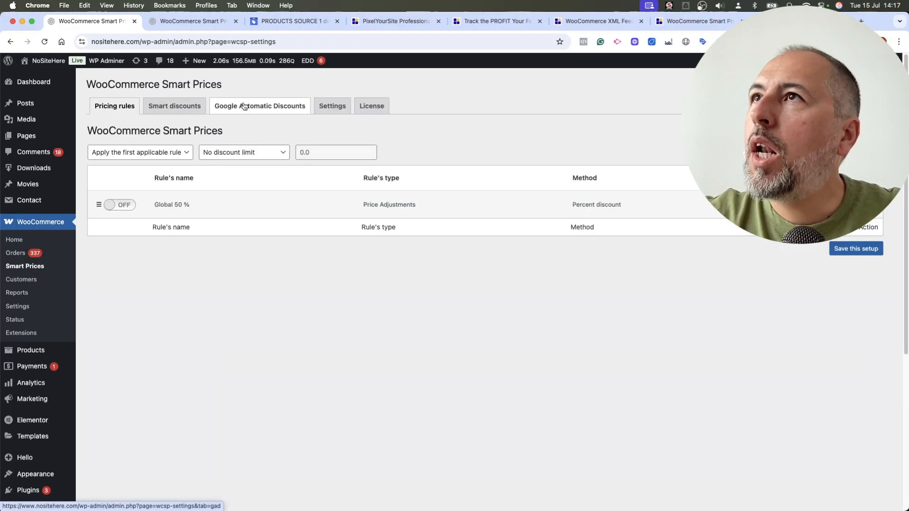
click(244, 106)
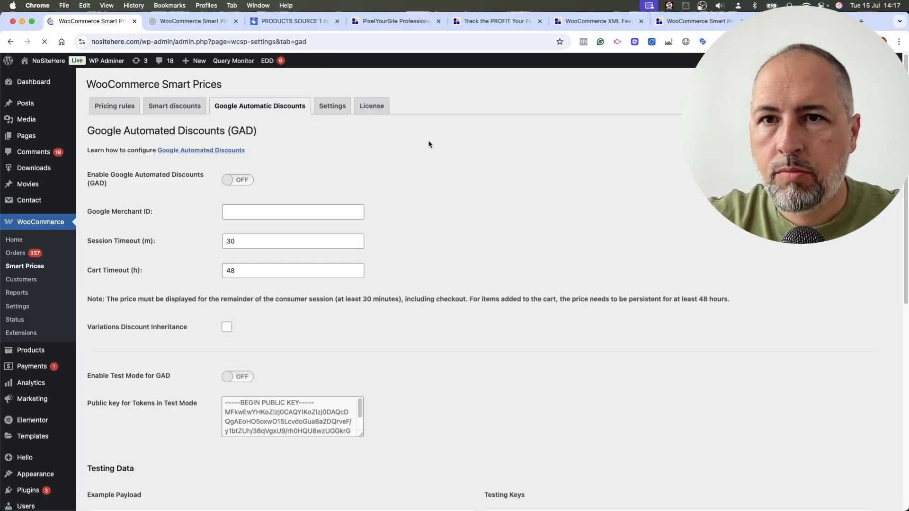
click(228, 182)
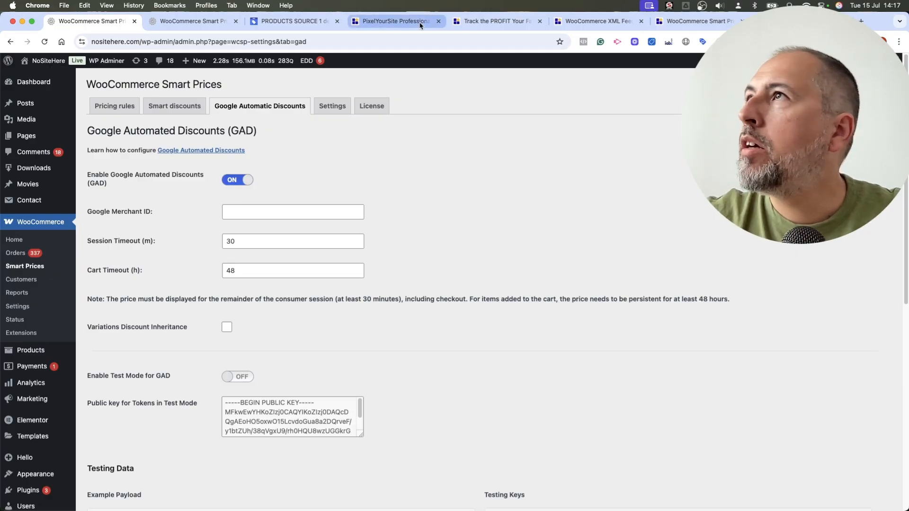
Step: Copy the merchant account ID from Google Merchant Center into the Google Merchant ID field of Smart Prices and save the settings
click(213, 27)
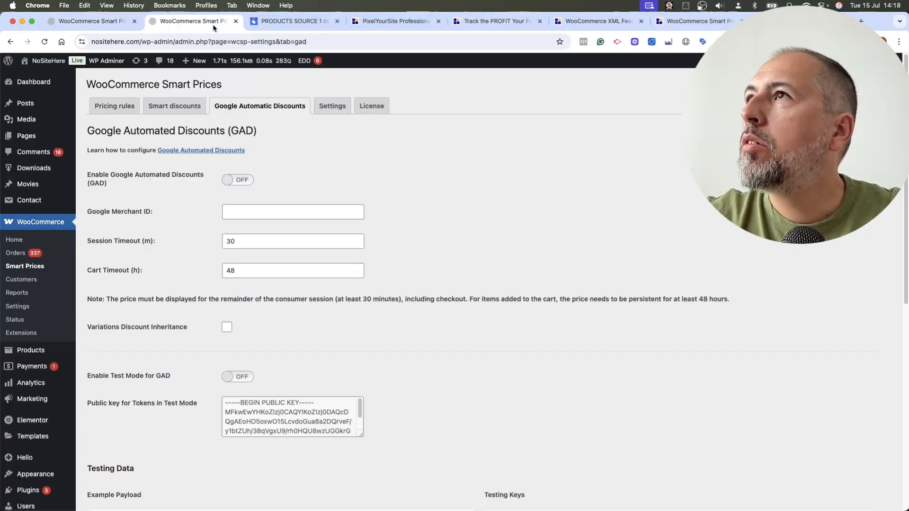
click(291, 21)
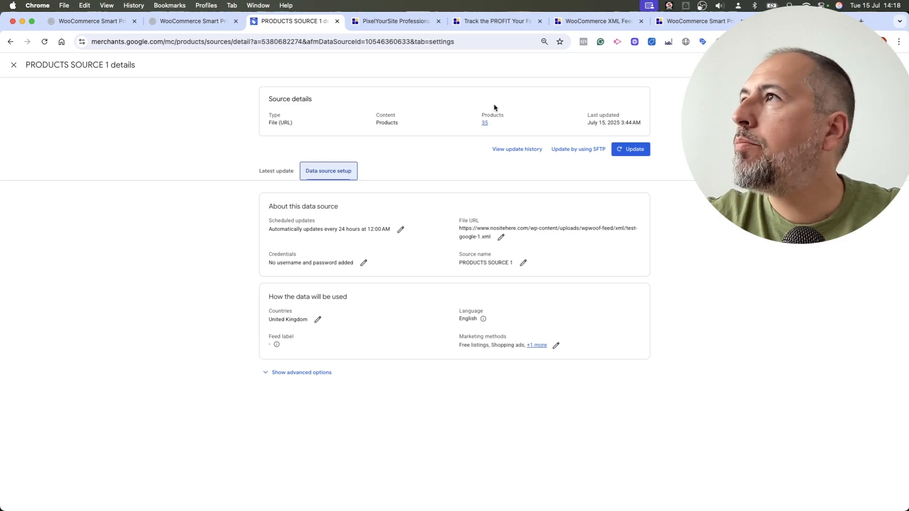
click(823, 64)
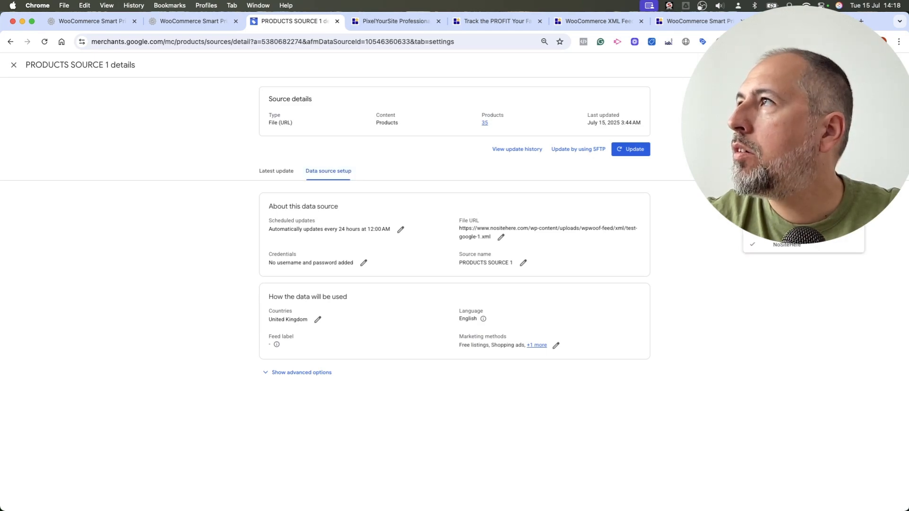
right_click(759, 108)
click(738, 132)
click(103, 22)
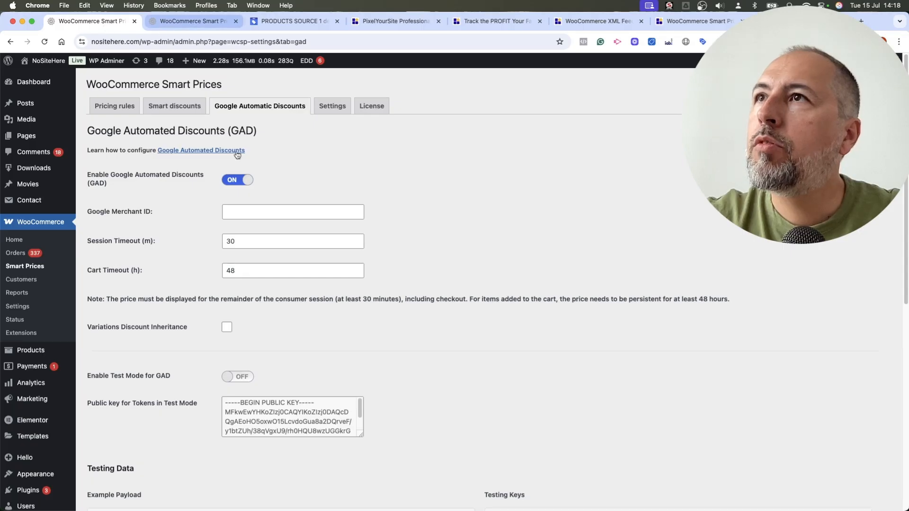
right_click(244, 217)
click(258, 282)
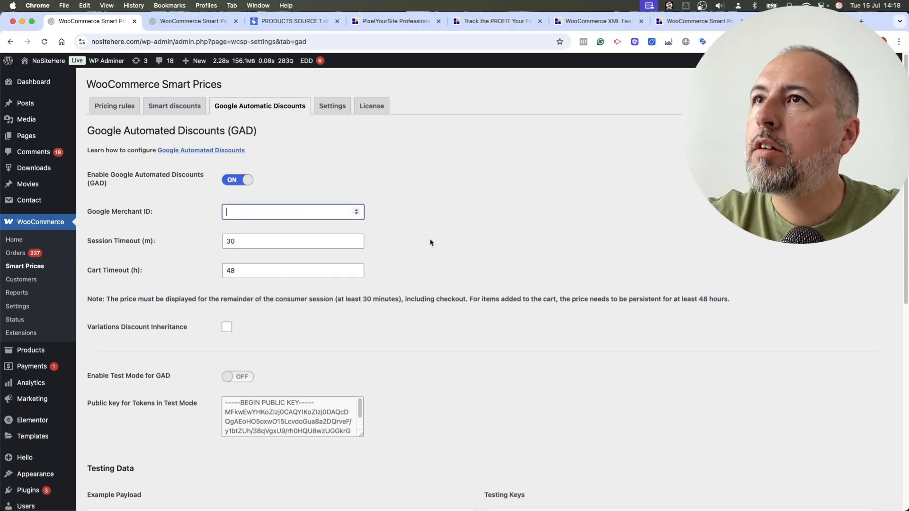
scroll(445, 232, down, 10)
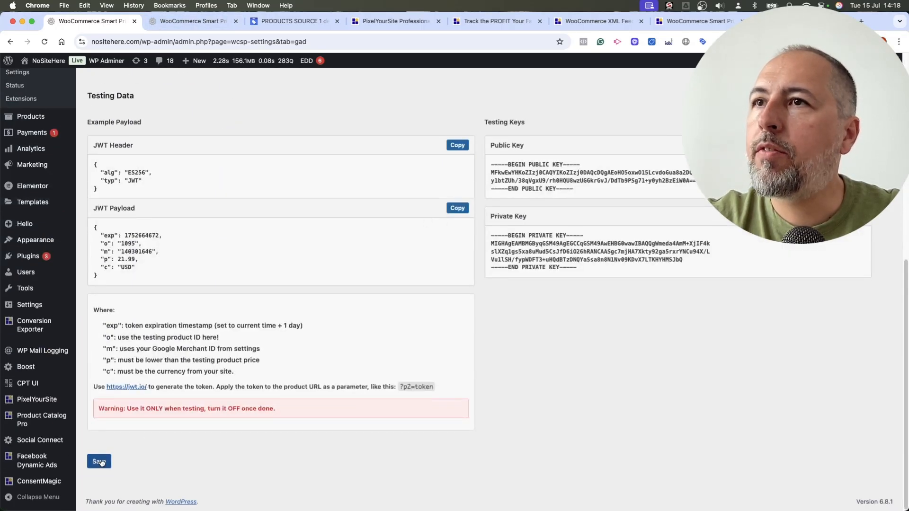
click(100, 462)
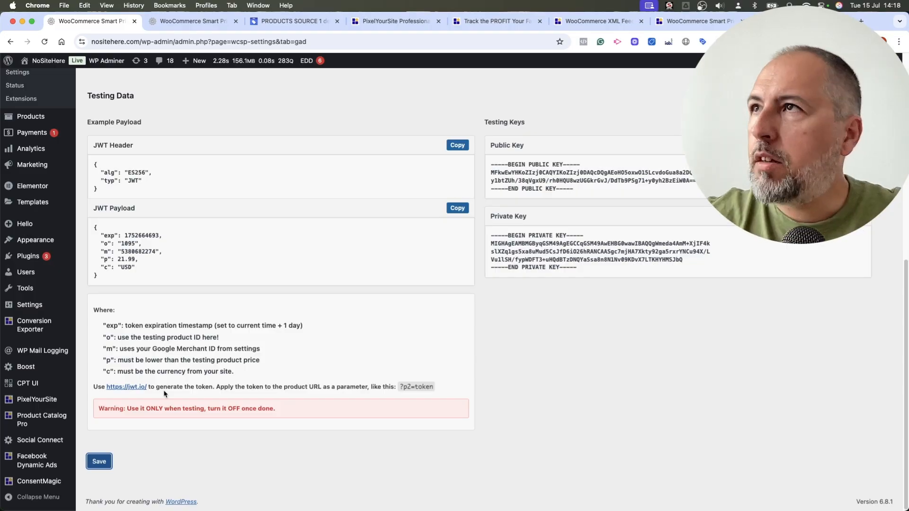
scroll(462, 360, up, 10)
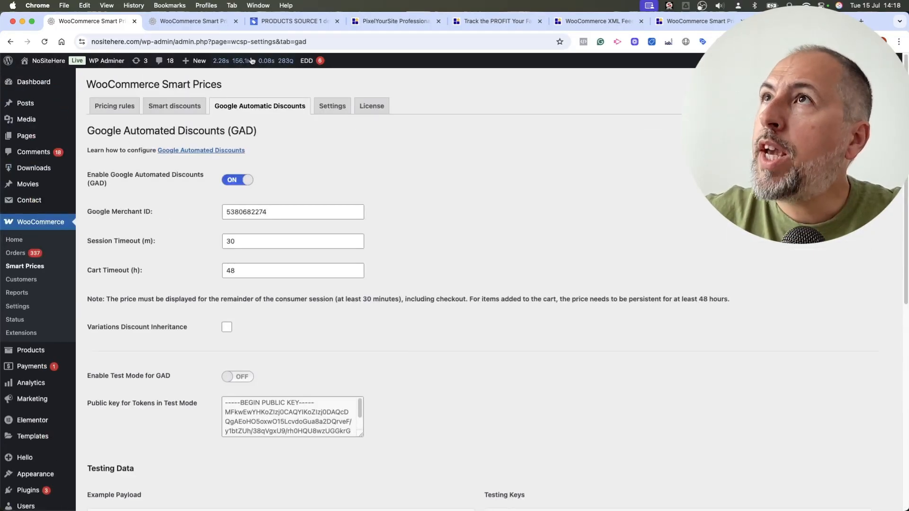
Step: In Google Merchant Center, leave the data sources and start setting up the Automated discounts add-on
click(282, 23)
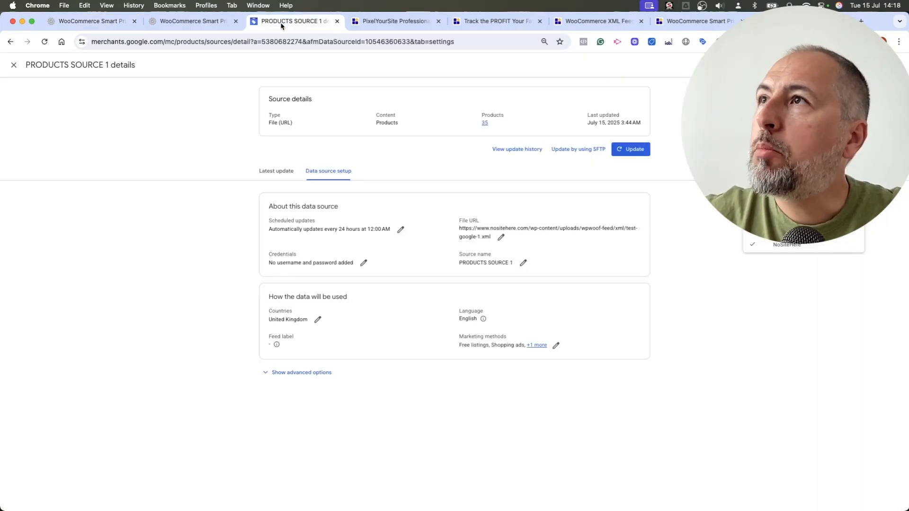
click(15, 67)
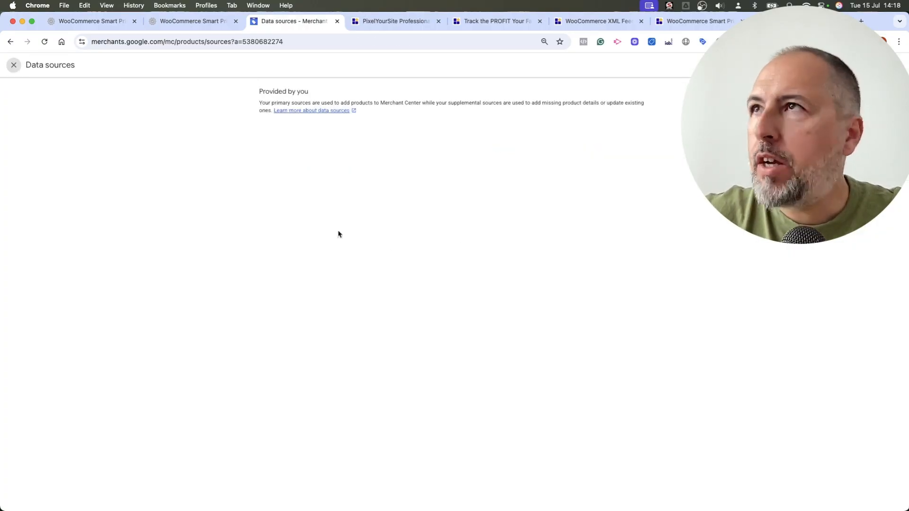
click(14, 65)
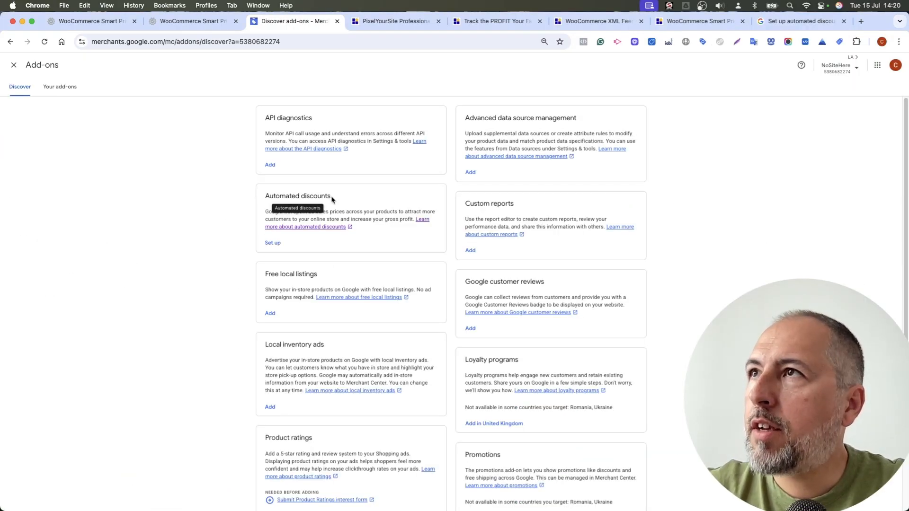
click(272, 244)
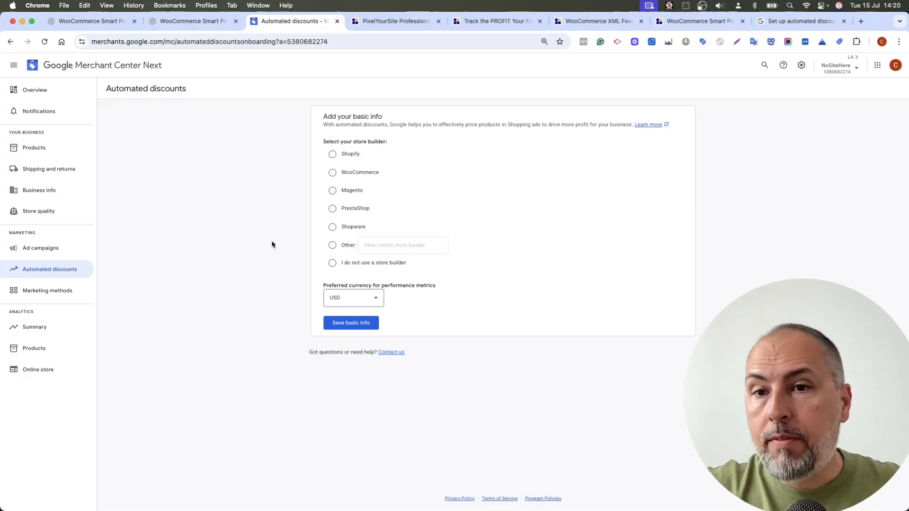
Step: Save the basic info with WooCommerce as store builder and USD as currency, and review the automated discounts requirements through Google review
click(333, 173)
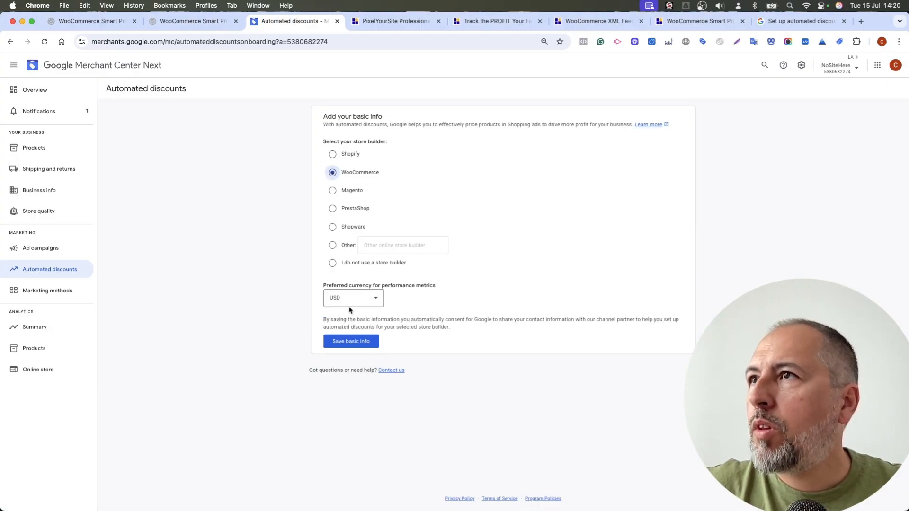
click(344, 342)
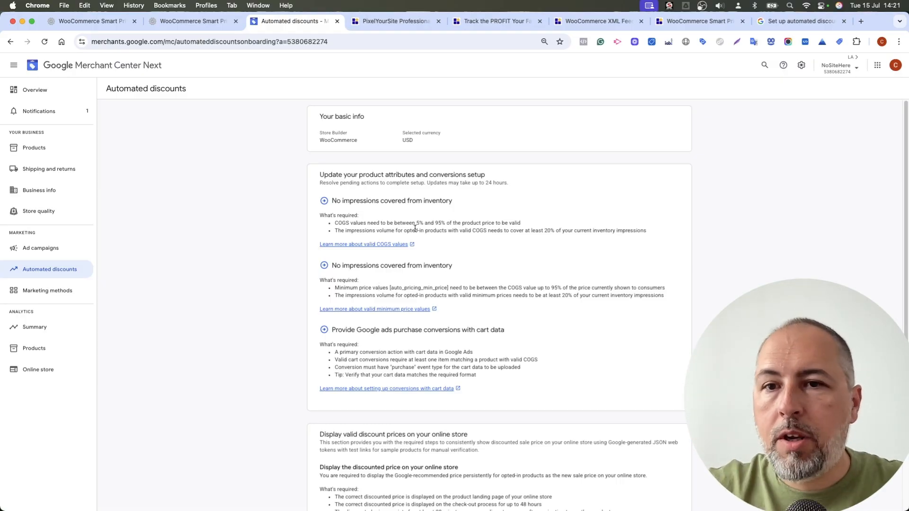
scroll(521, 263, down, 5)
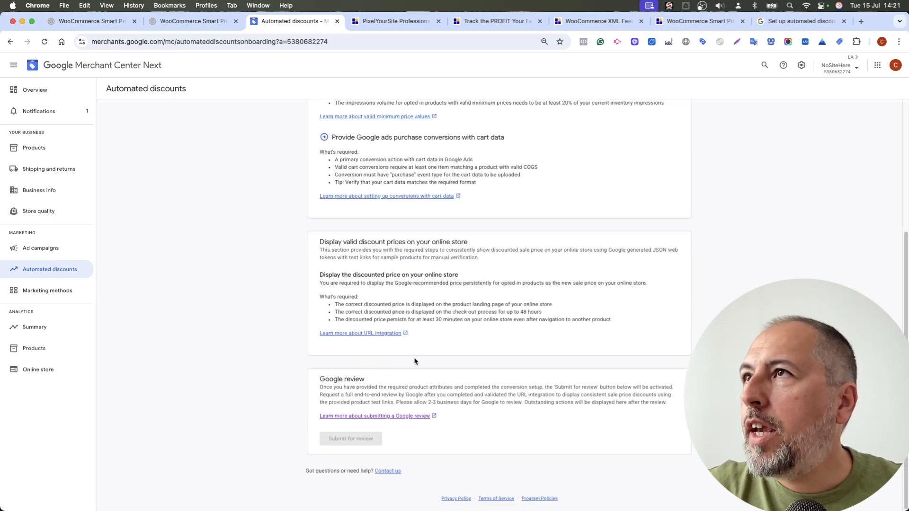
scroll(443, 260, up, 5)
scroll(445, 255, down, 5)
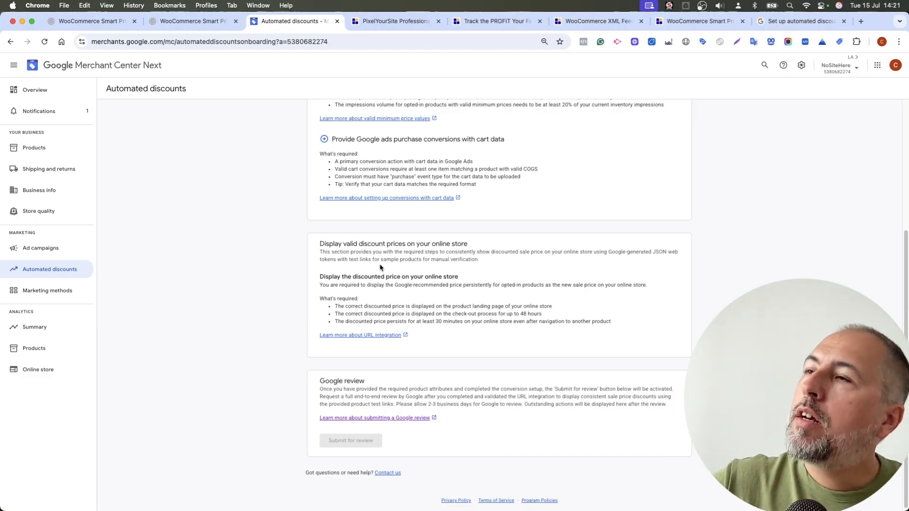